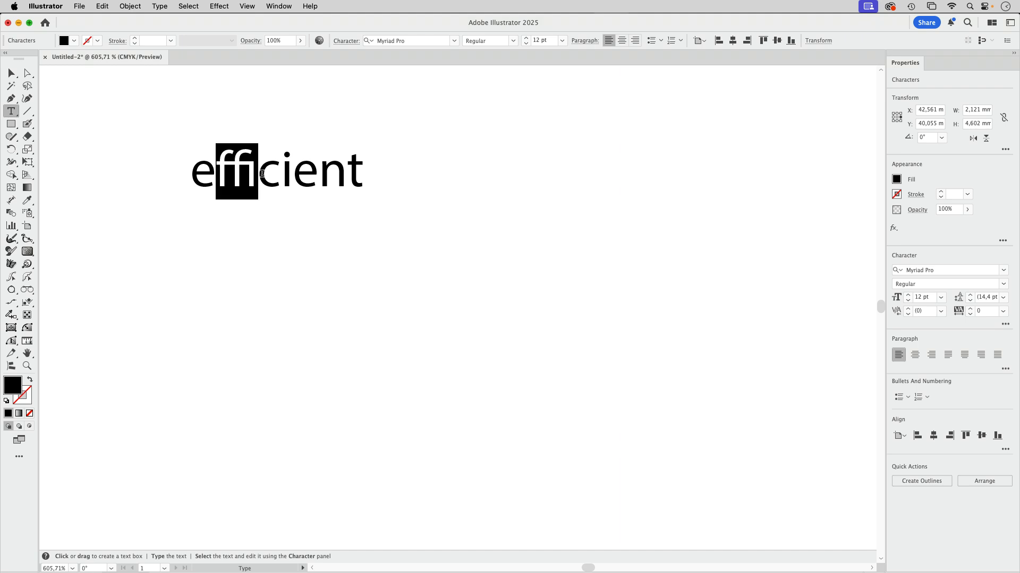
Append "ff ffl" after the word "efficient", separated by spaces.
key("Escape")
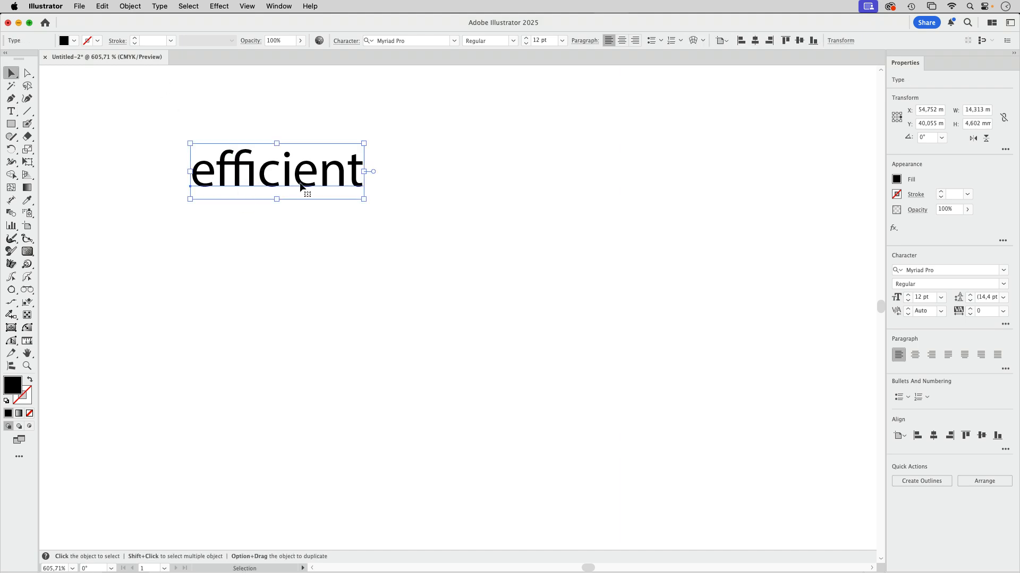
key("t")
left_click(362, 177)
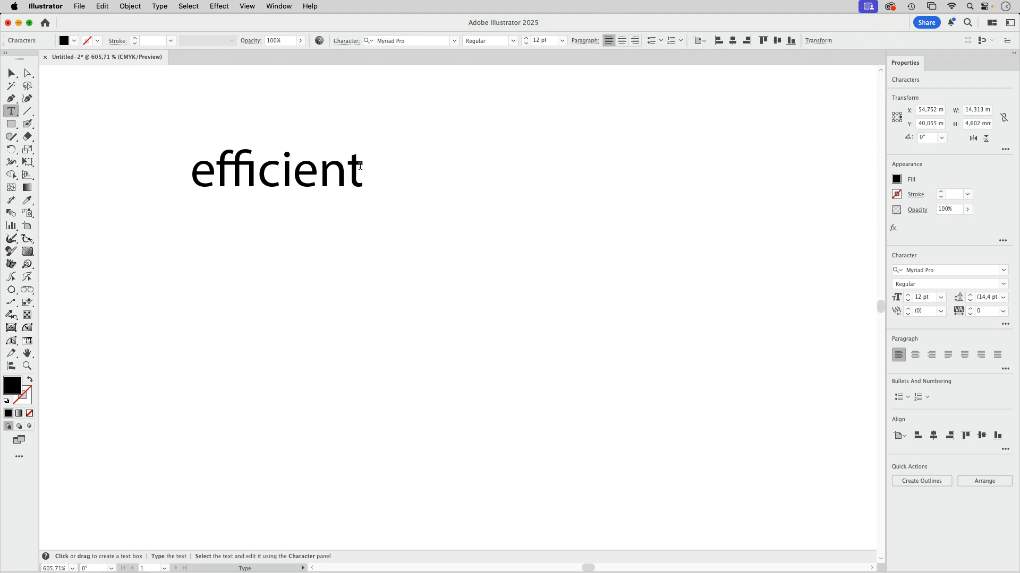
type("ff")
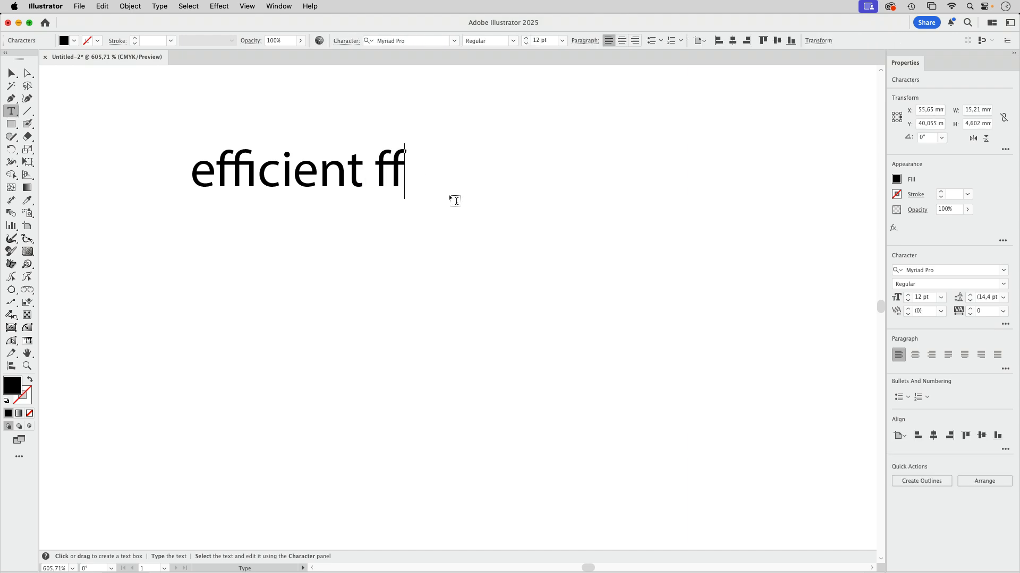
type(" ffl")
key("Escape")
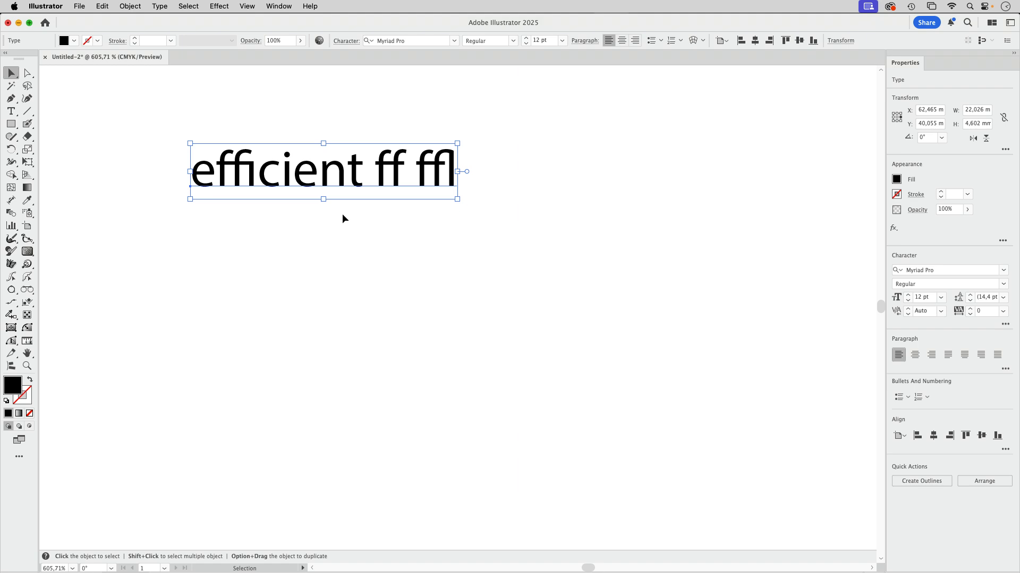
Show the OpenType options and turn off standard ligatures for the "efficient ff ffl" text, keeping the options clear of it.
left_click(279, 7)
mouse_move(326, 470)
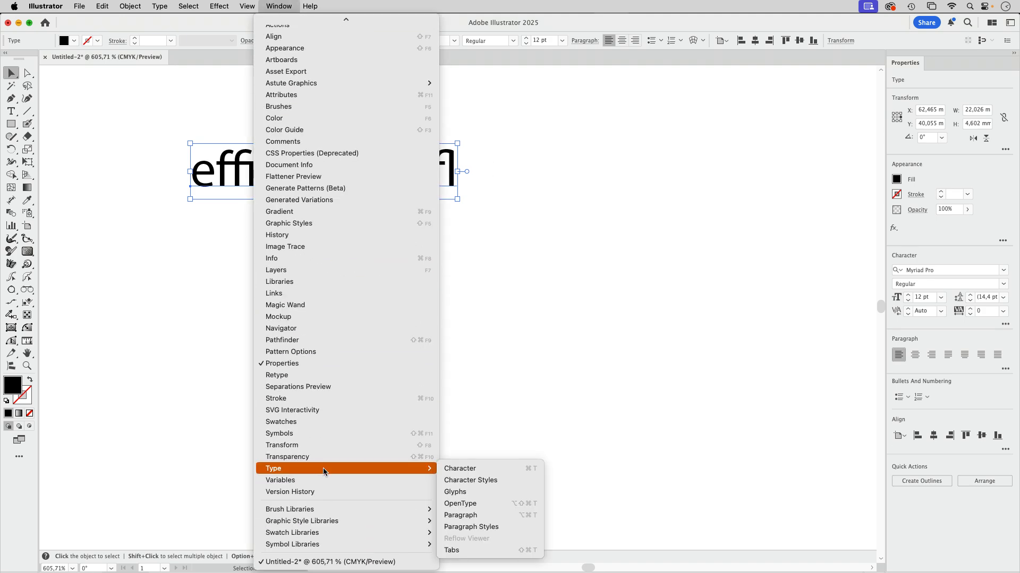
left_click(467, 502)
left_click_drag(370, 358, 363, 225)
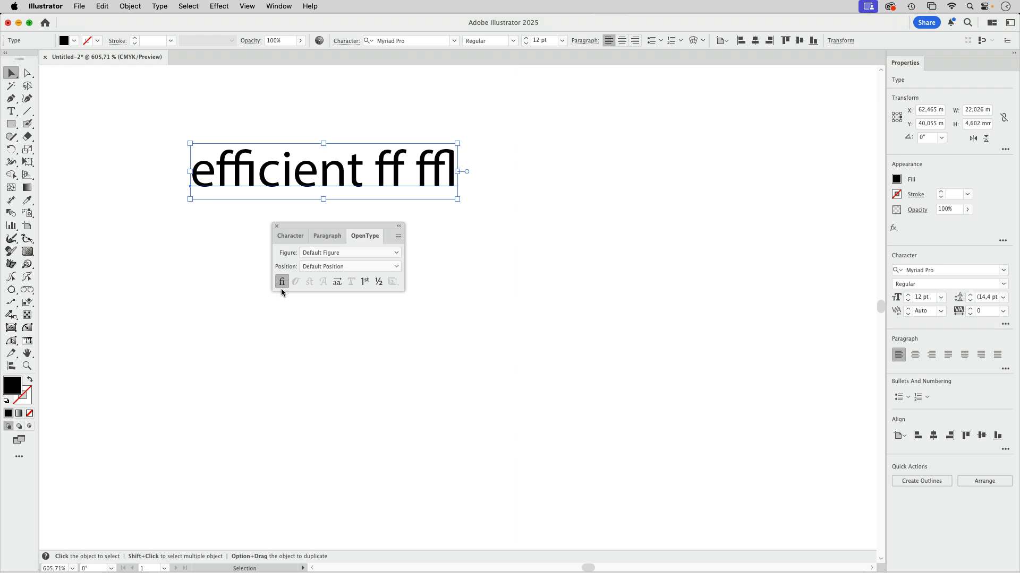
left_click(282, 282)
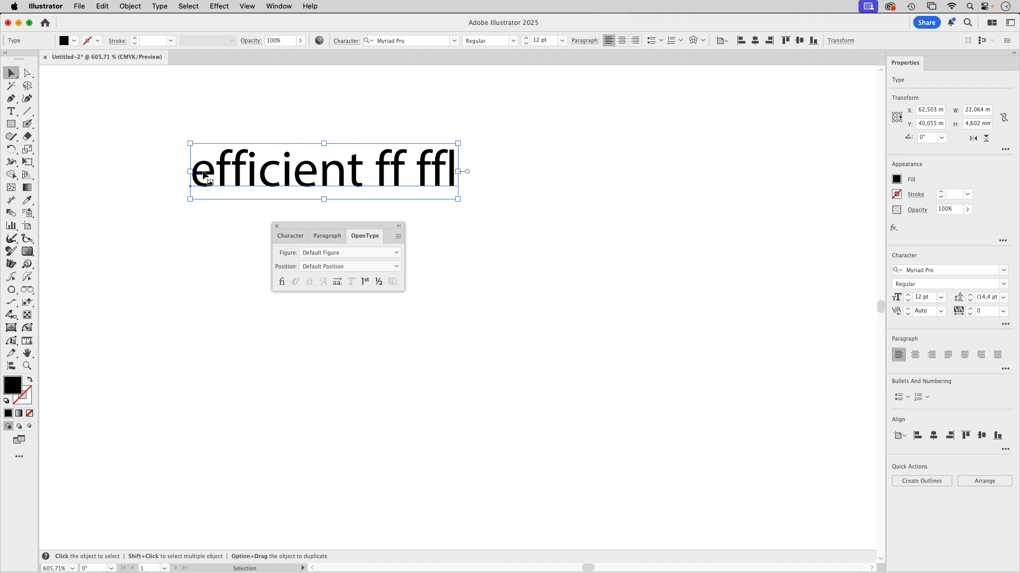
left_click_drag(324, 225, 563, 141)
left_click(460, 293)
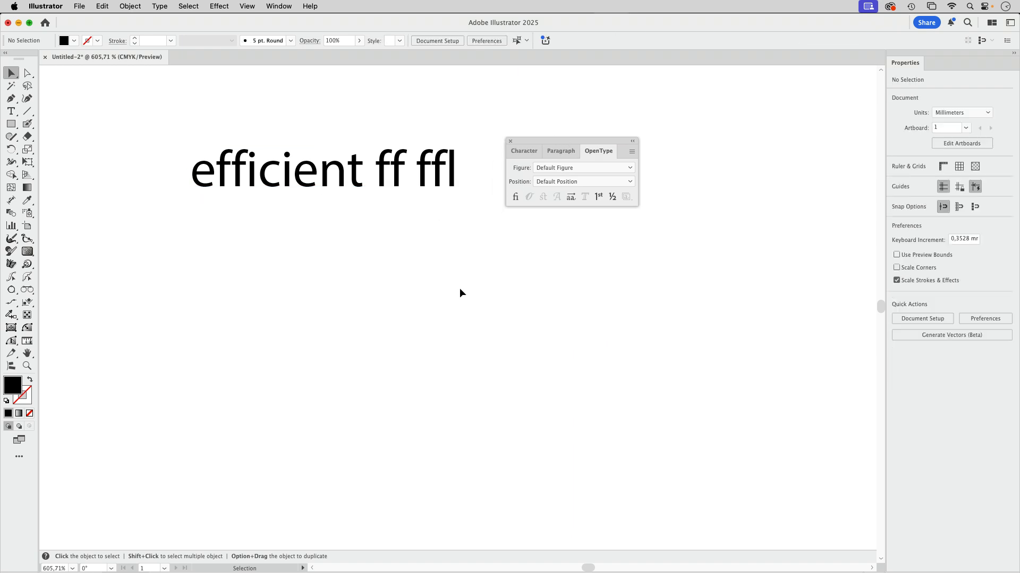
Set the text's font to MGBlobbrush and turn on its standard ligatures.
left_click(385, 181)
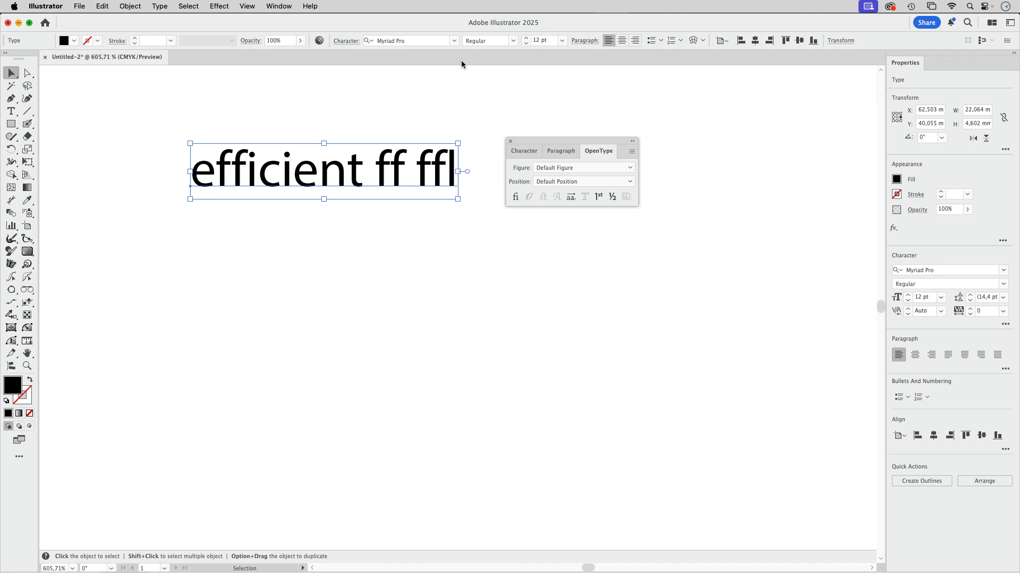
left_click(377, 39)
type("MGBlobbrush")
key("Return")
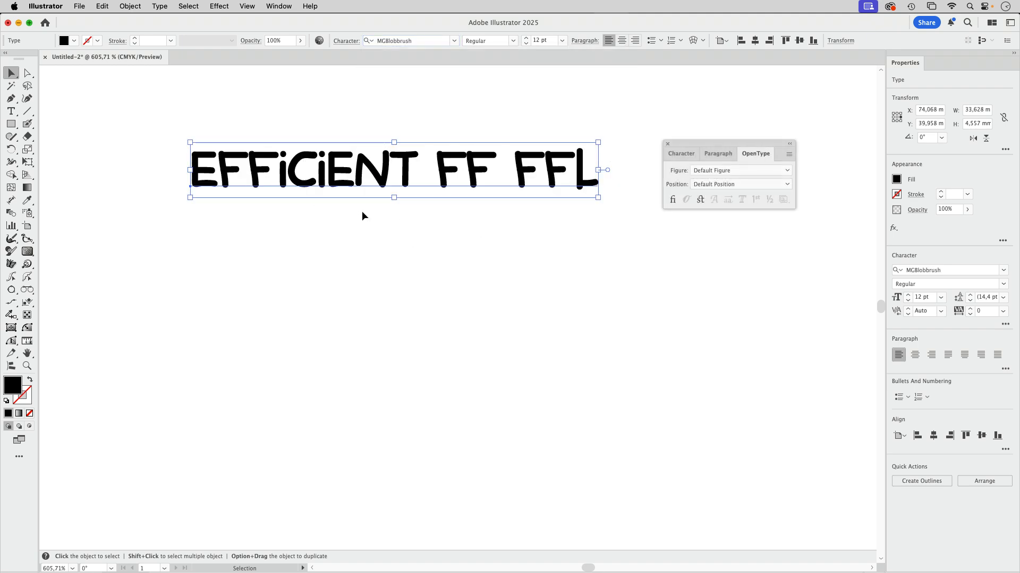
left_click(672, 202)
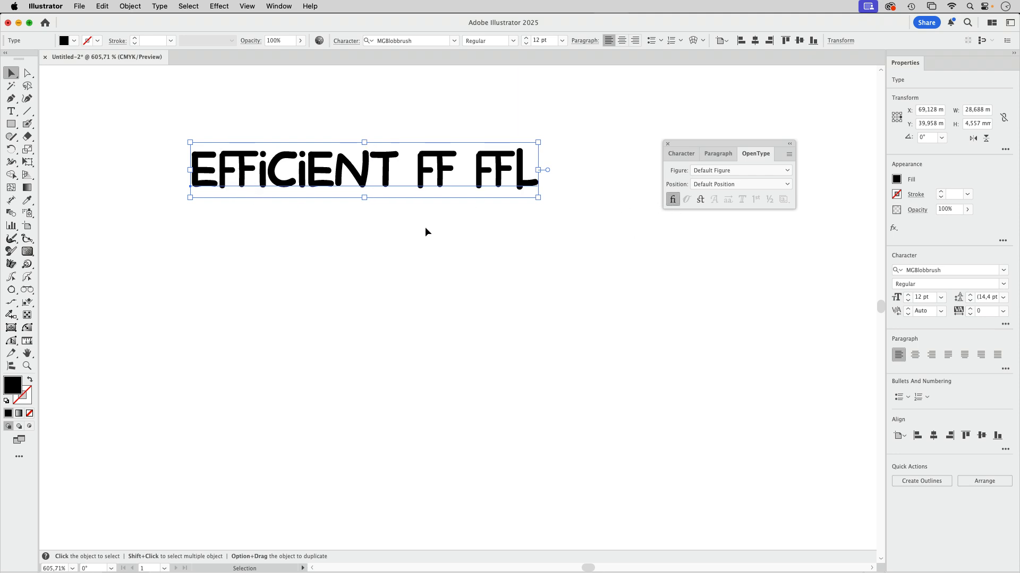
Delete one F from the double F in "EFFICIENT".
double_click(243, 180)
key("BackSpace")
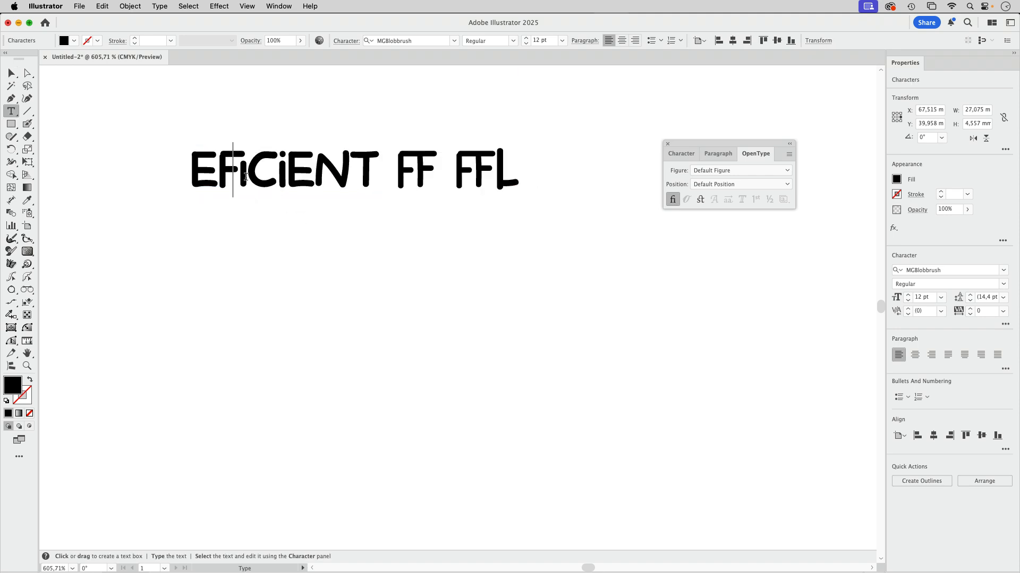
key("Escape")
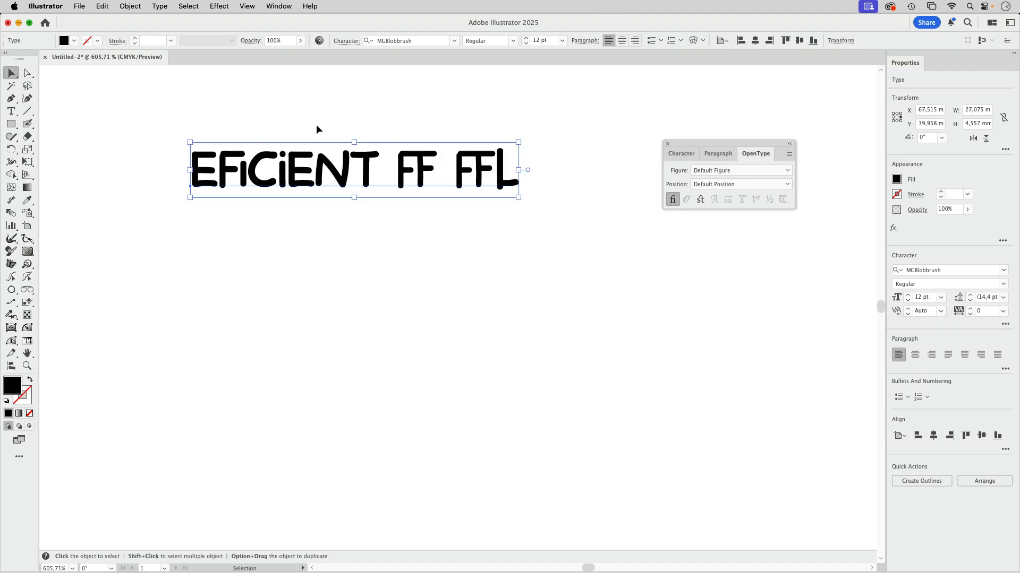
Append "AND" to the end of the text line and turn on discretionary ligatures for the whole text.
double_click(466, 176)
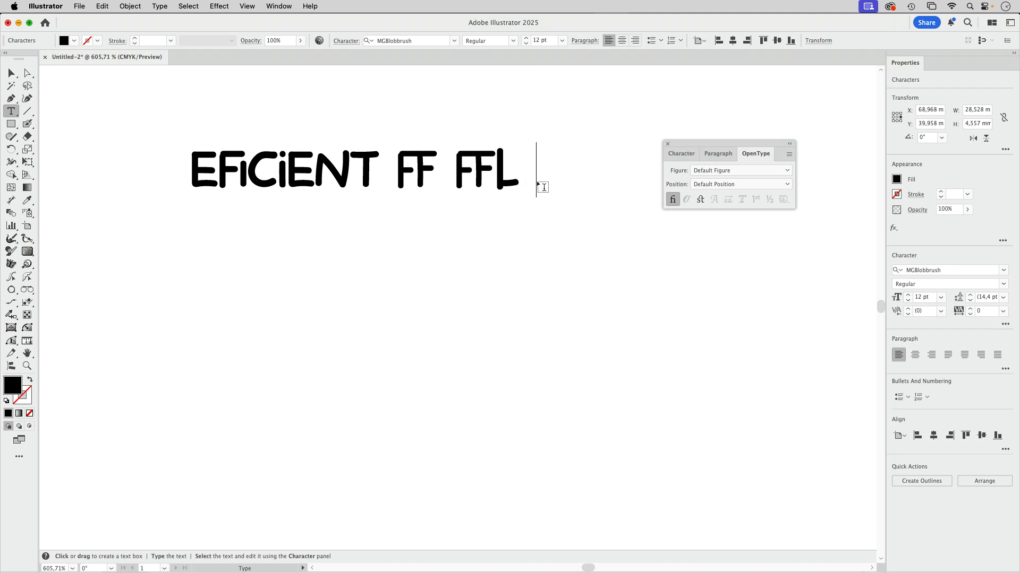
type("AND")
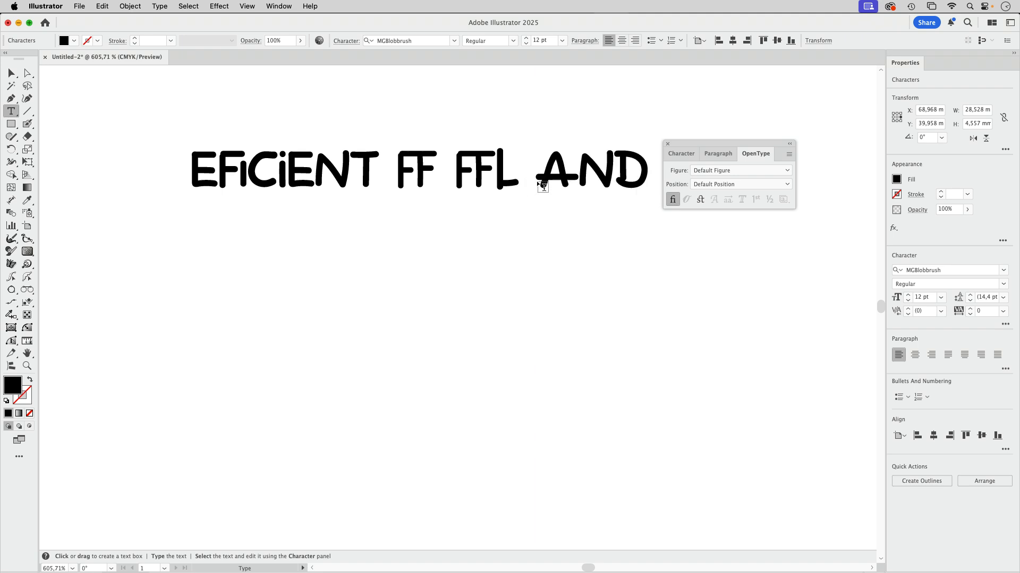
left_click(14, 73)
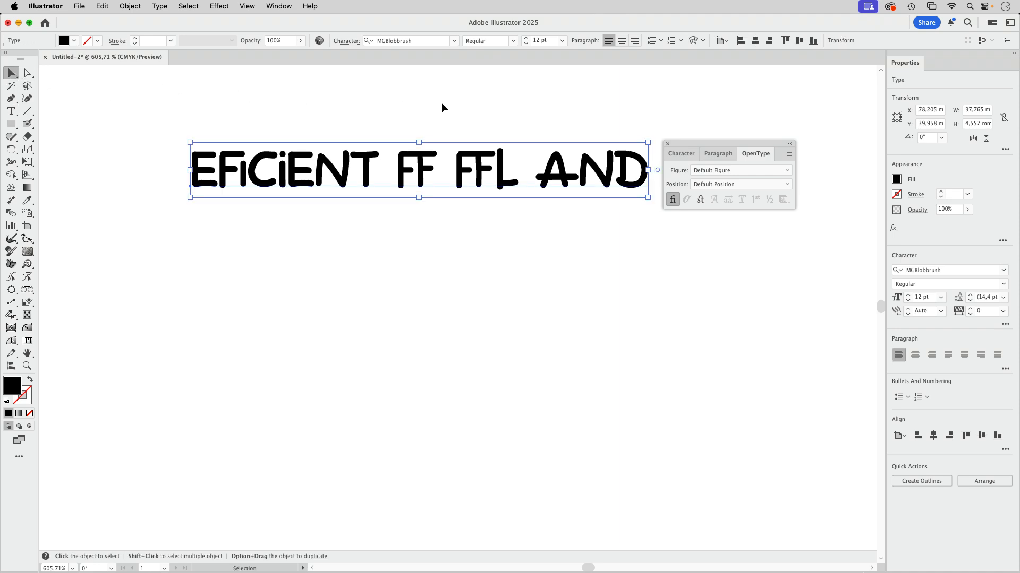
left_click_drag(683, 139, 705, 119)
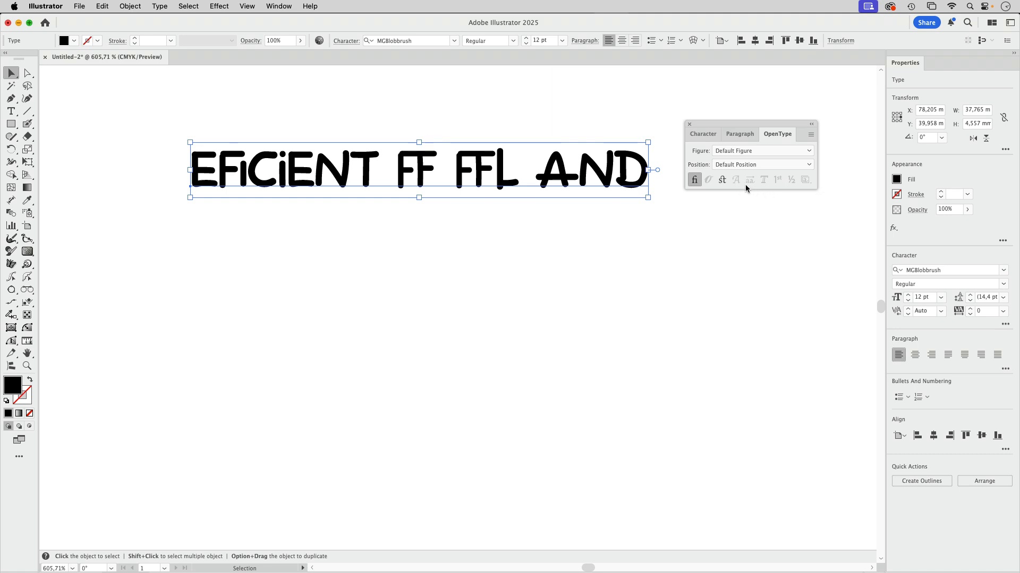
left_click(724, 181)
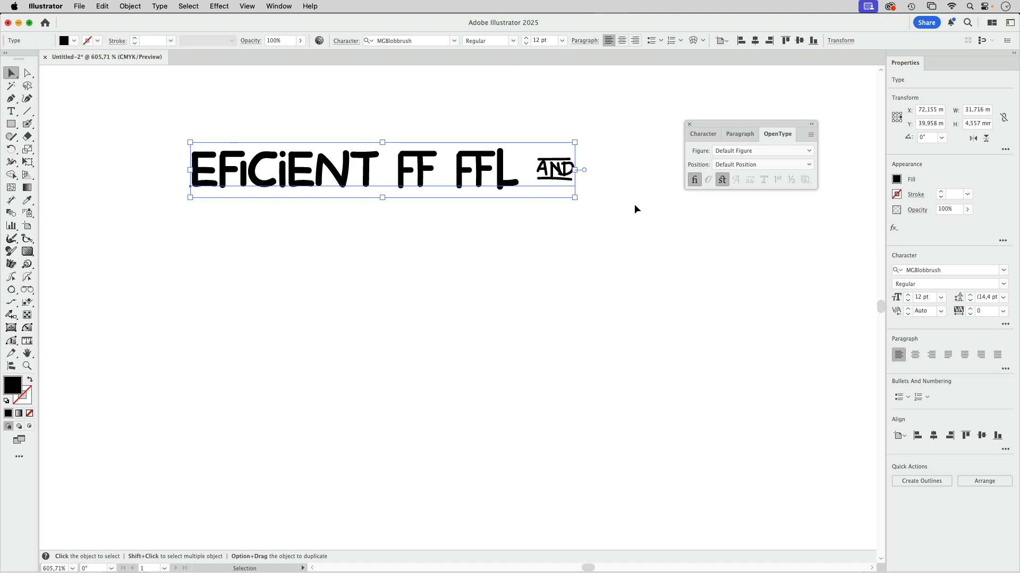
Examine the entire MGBlobbrush glyph set, including its ligatures, in an enlarged glyph overview.
left_click(160, 6)
left_click(163, 75)
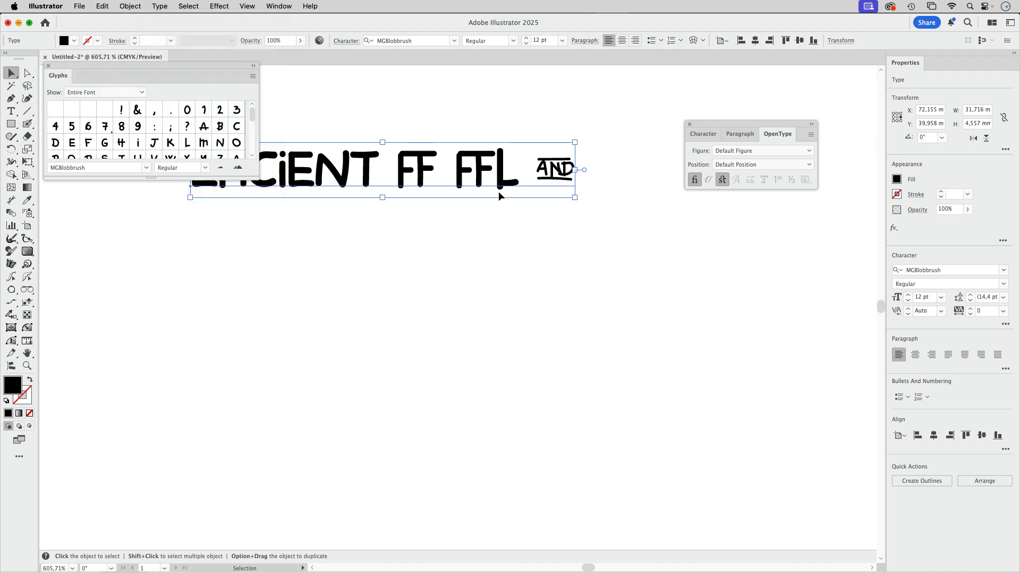
left_click_drag(257, 176, 385, 175)
left_click_drag(216, 179, 189, 344)
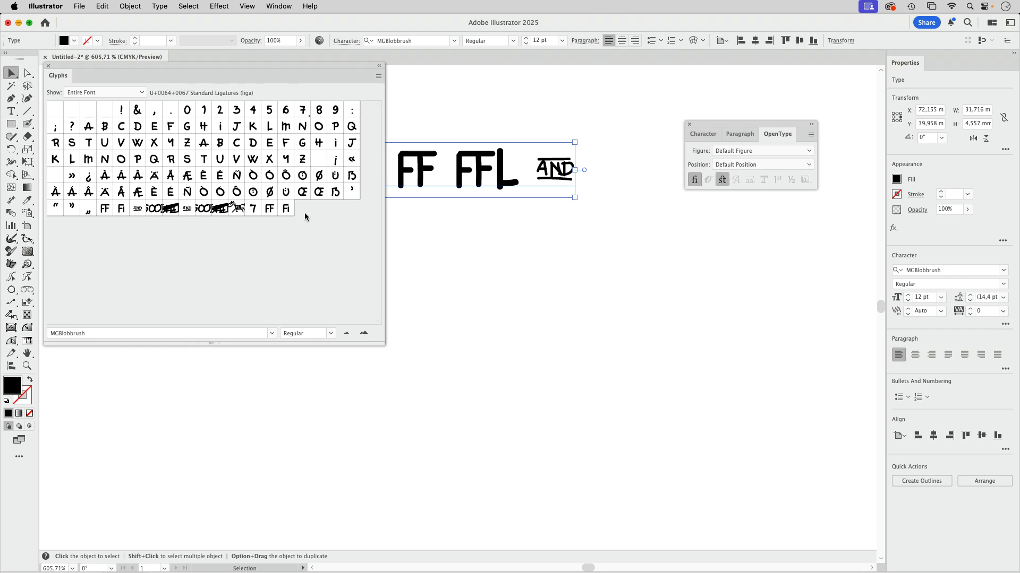
left_click(48, 66)
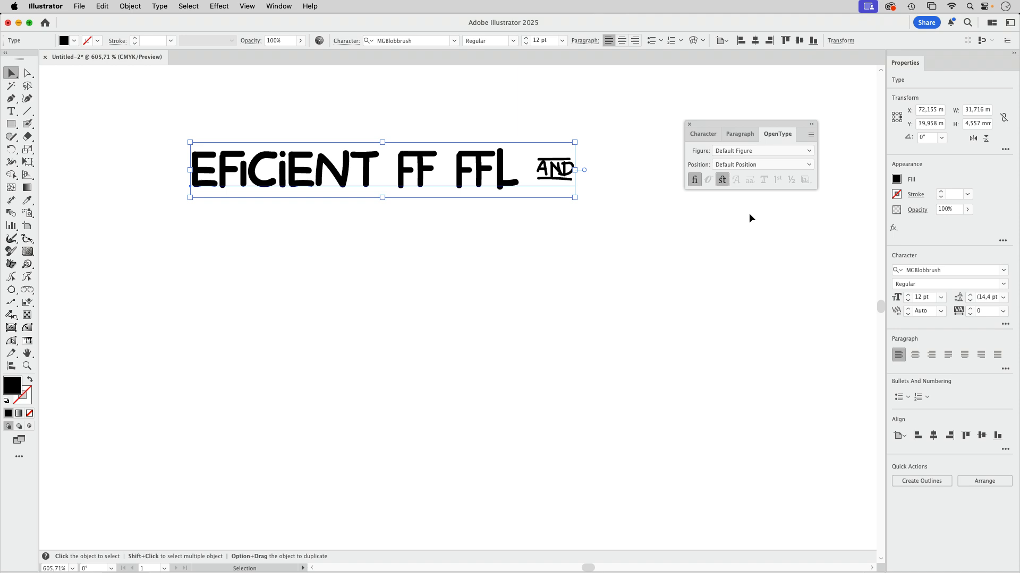
Append "shit" to the end of the text line and toggle discretionary ligatures off and back on.
double_click(566, 180)
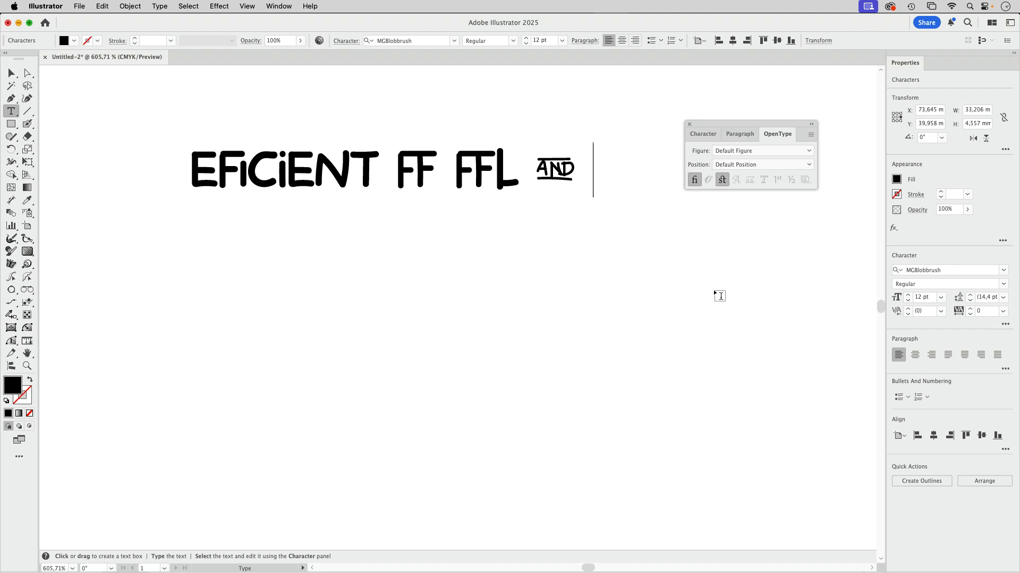
type("shit")
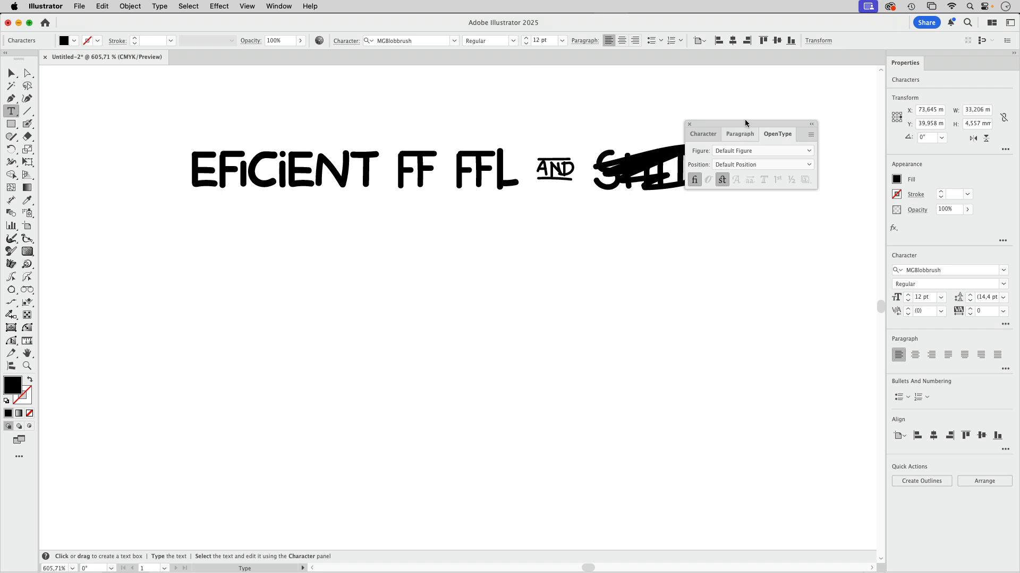
left_click_drag(745, 122, 803, 96)
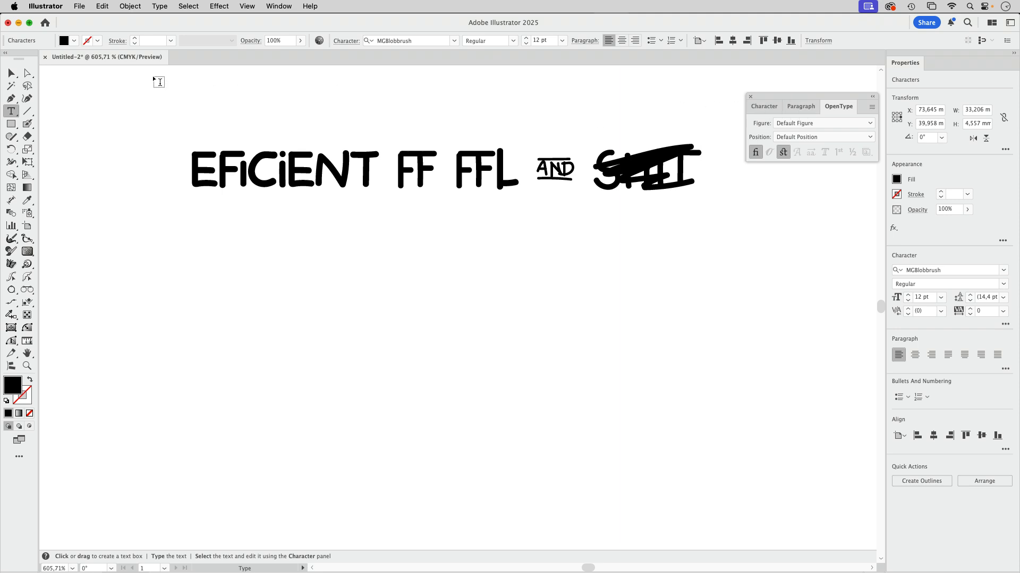
key("Escape")
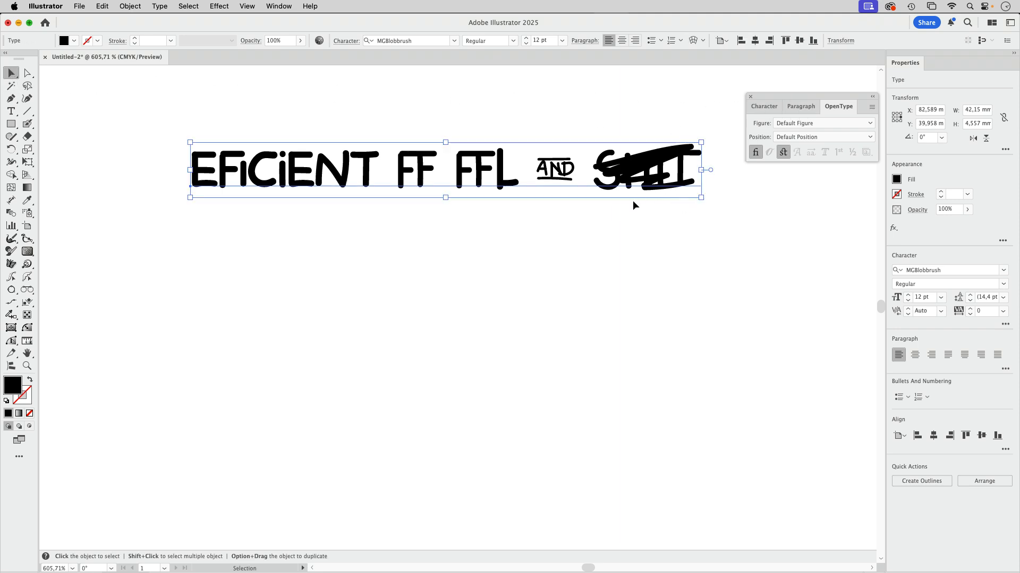
left_click(783, 152)
left_click(783, 152)
Add a second line reading "BAD" to the text.
key("t")
left_click(692, 171)
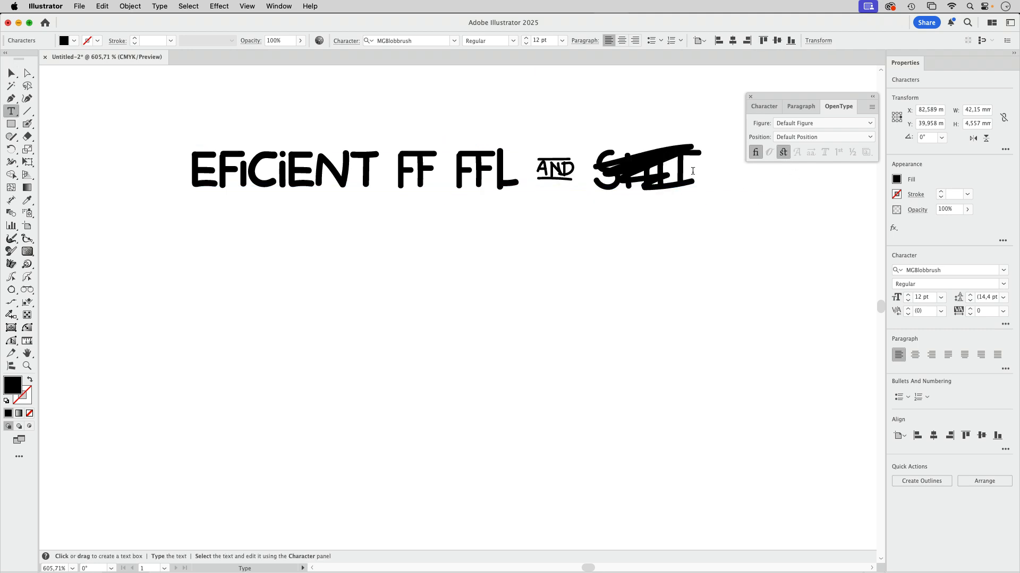
key("Return")
type("BAD")
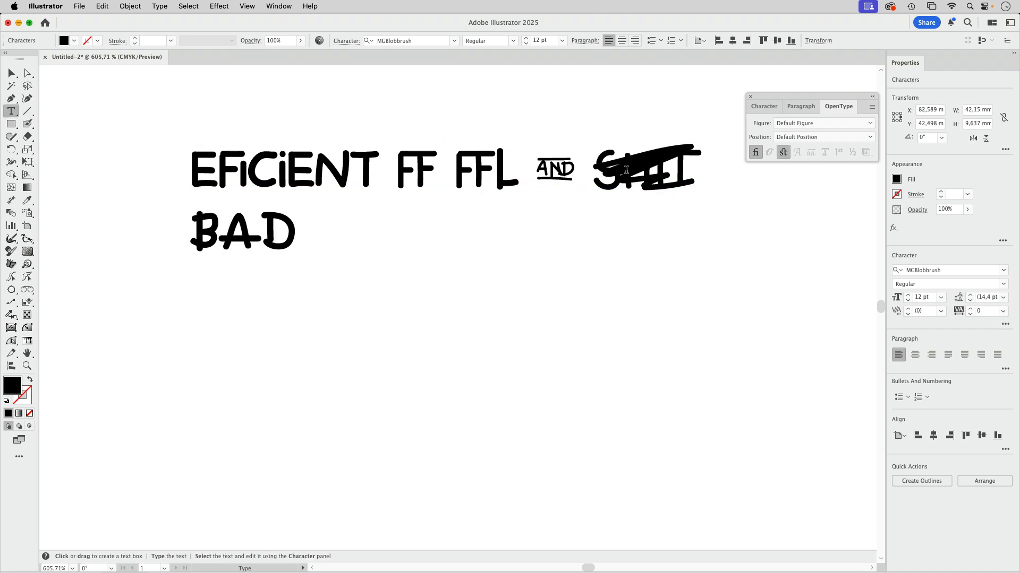
Replace "BAD" on the second line with "GOOD ZEBRA".
left_click_drag(294, 228, 150, 244)
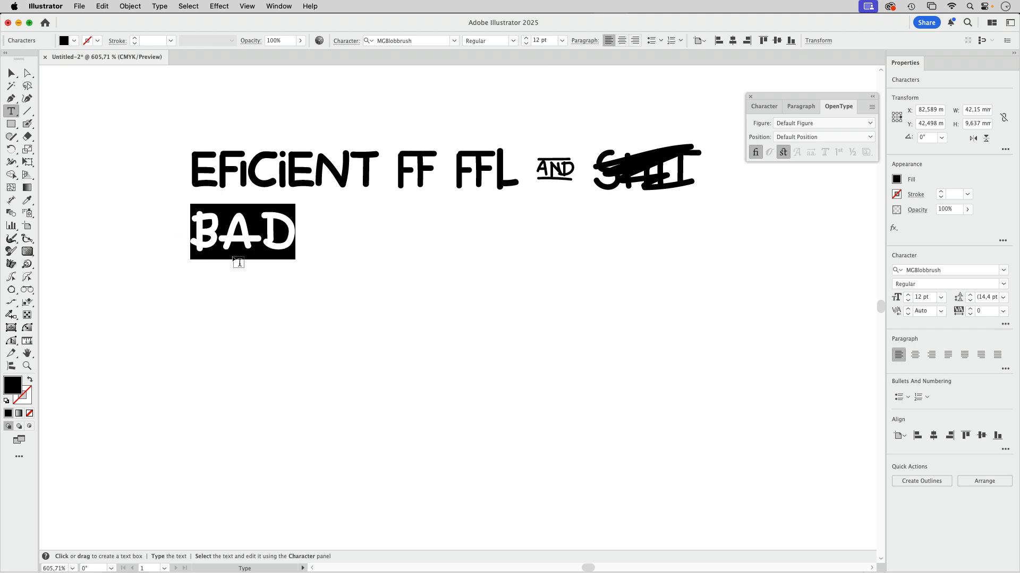
left_click(218, 236)
left_click_drag(193, 239, 336, 240)
type("GOOD")
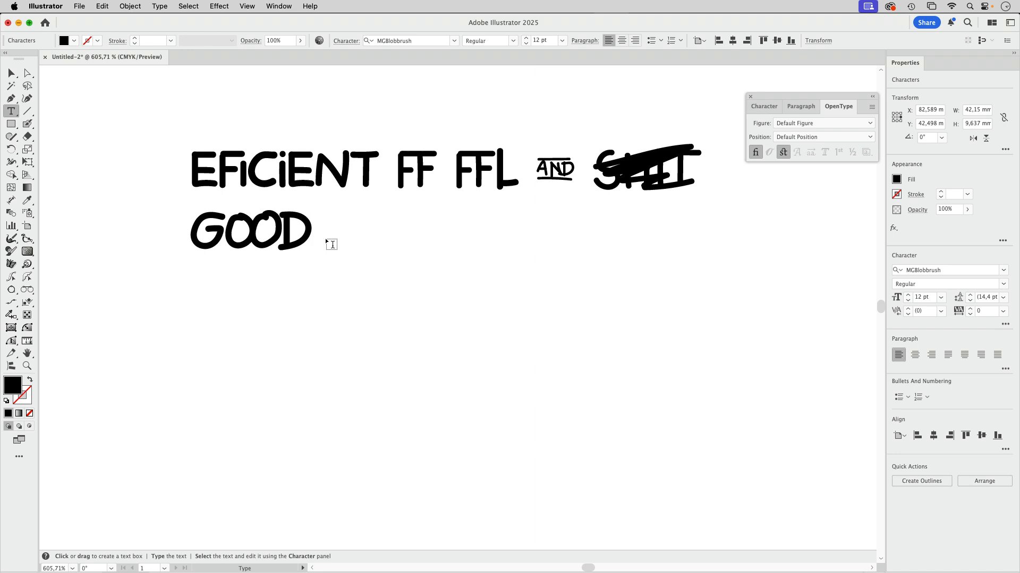
type("ZEB")
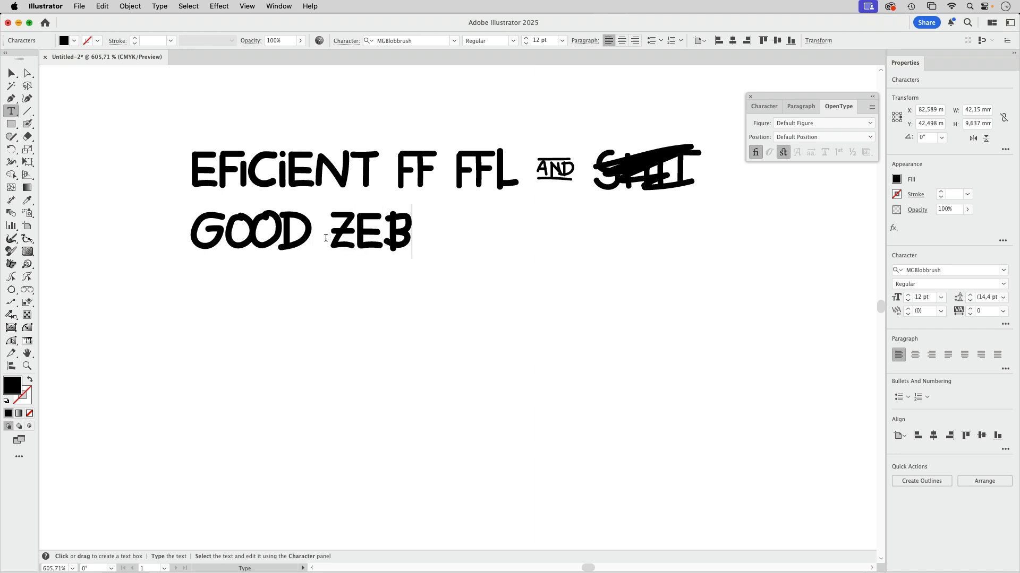
type("RA")
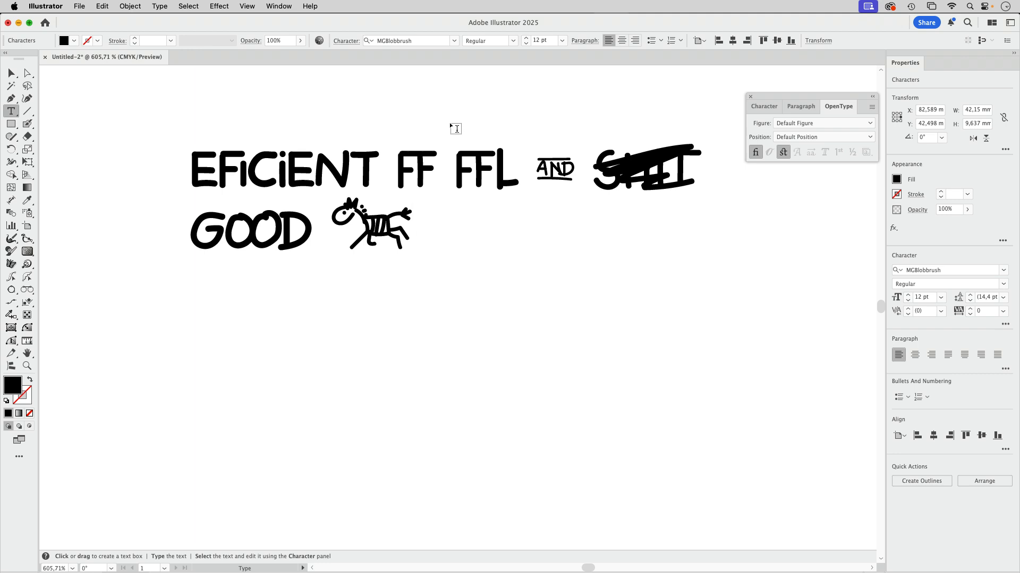
Create a placeholder text frame about 32 by 10 mm below the existing lines and set its font to Myriad Variable Concept Bold.
left_click_drag(194, 306, 584, 433)
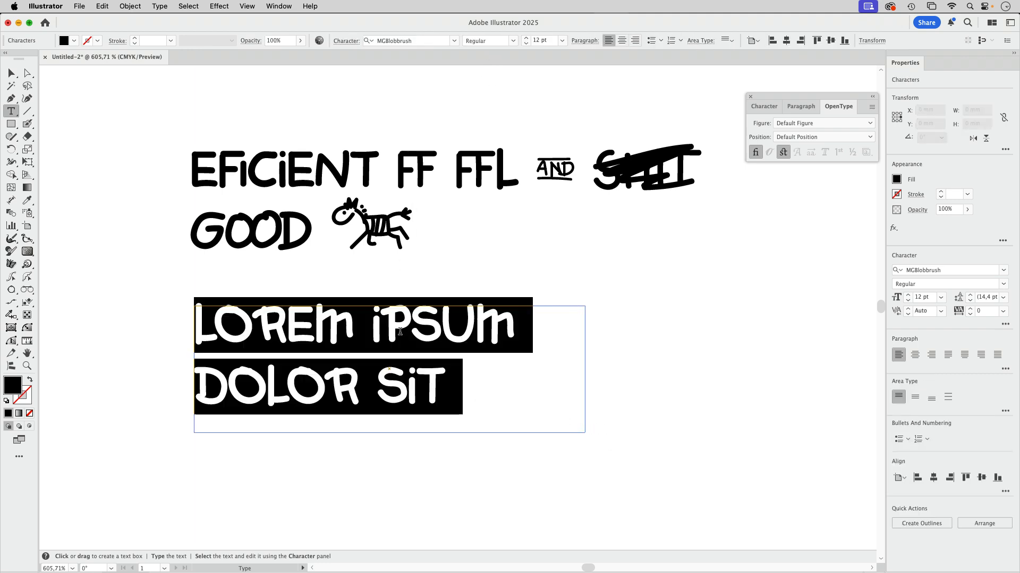
left_click(13, 73)
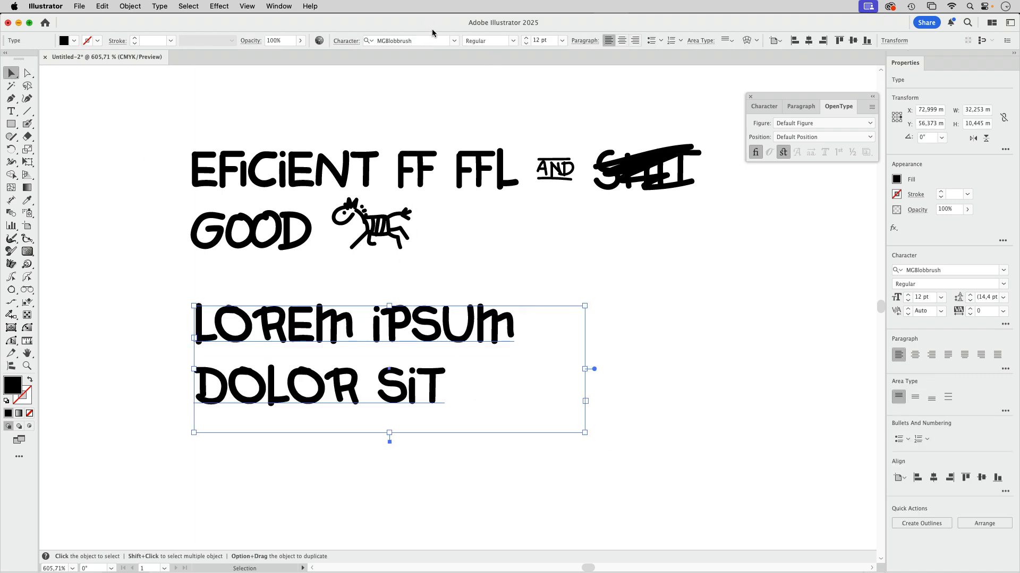
left_click(373, 37)
type("my")
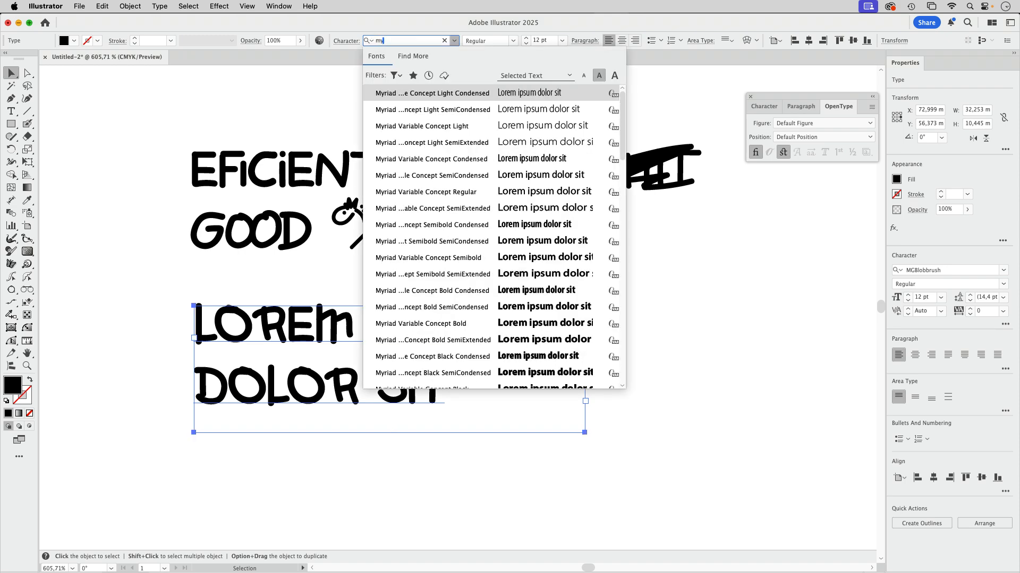
type("riadpro")
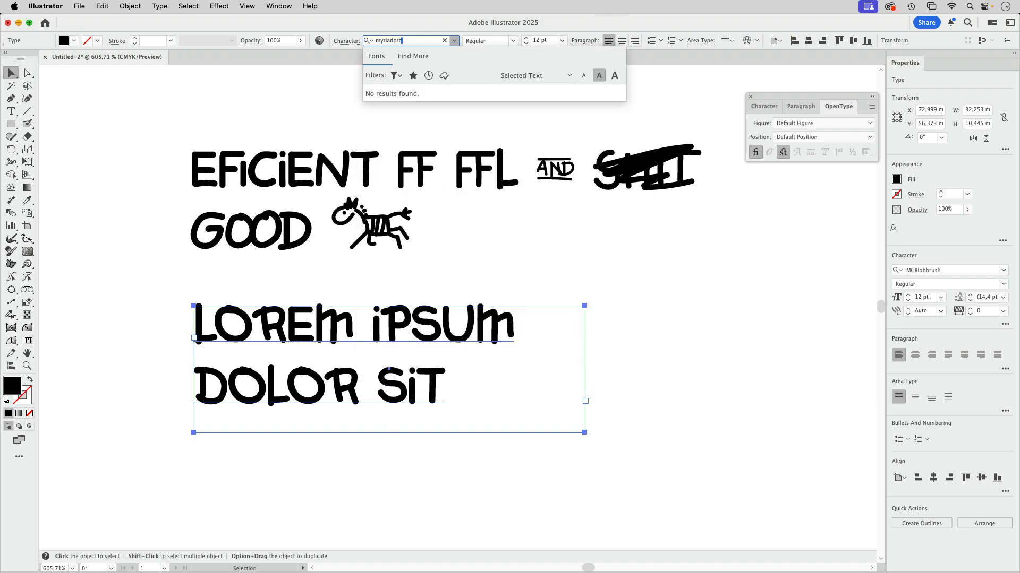
key("BackSpace")
key("BackSpace")
key("BackSpace")
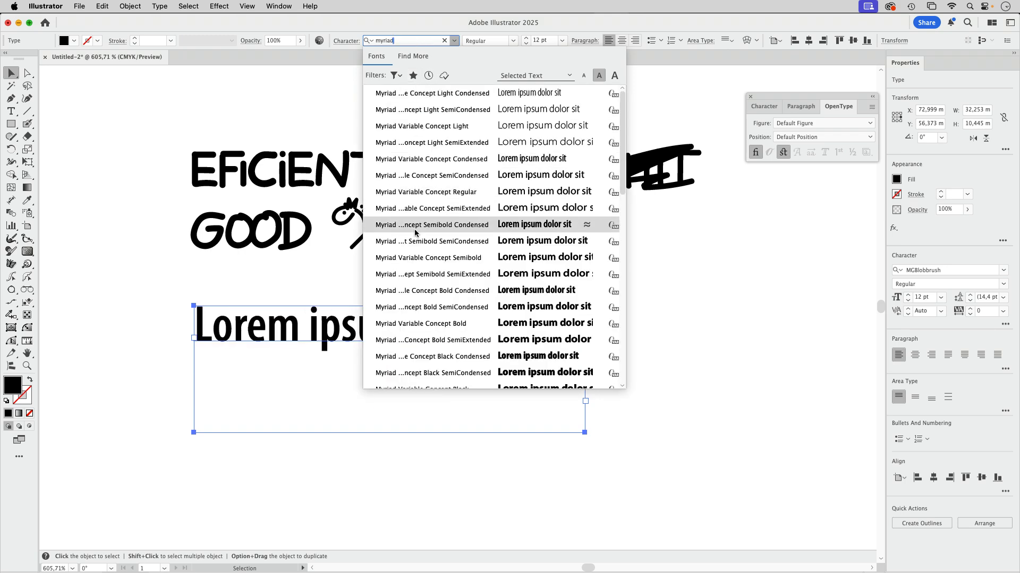
left_click(421, 323)
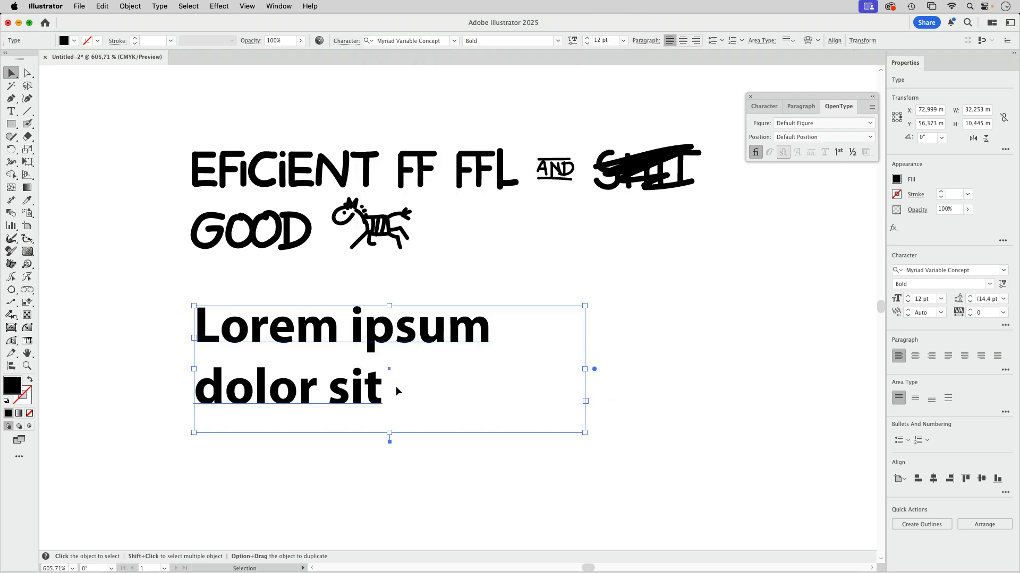
Append "Zebra" to the placeholder text and enlarge its frame to about 46 by 13 mm, shifting it slightly left.
double_click(413, 383)
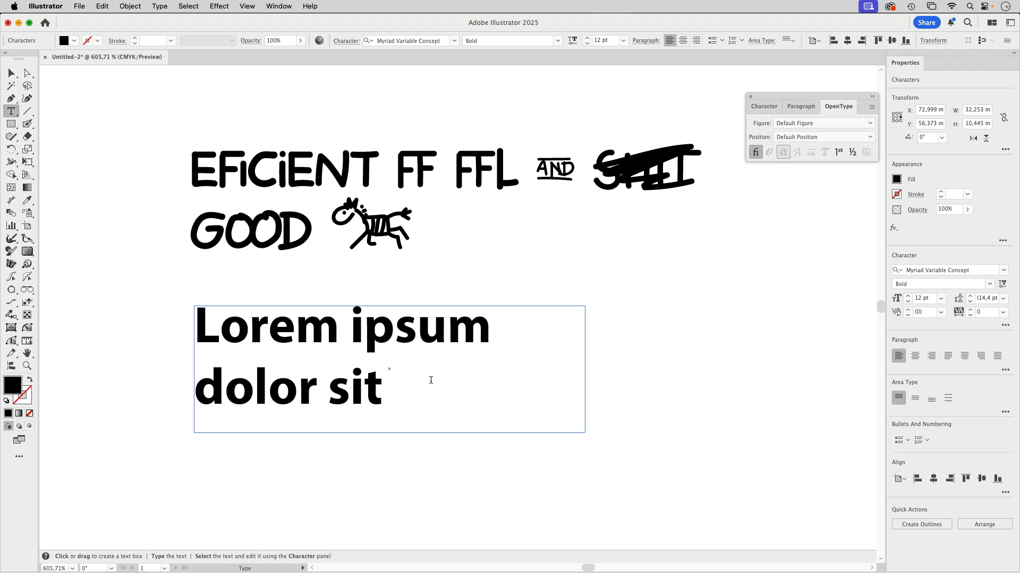
type("Zebra")
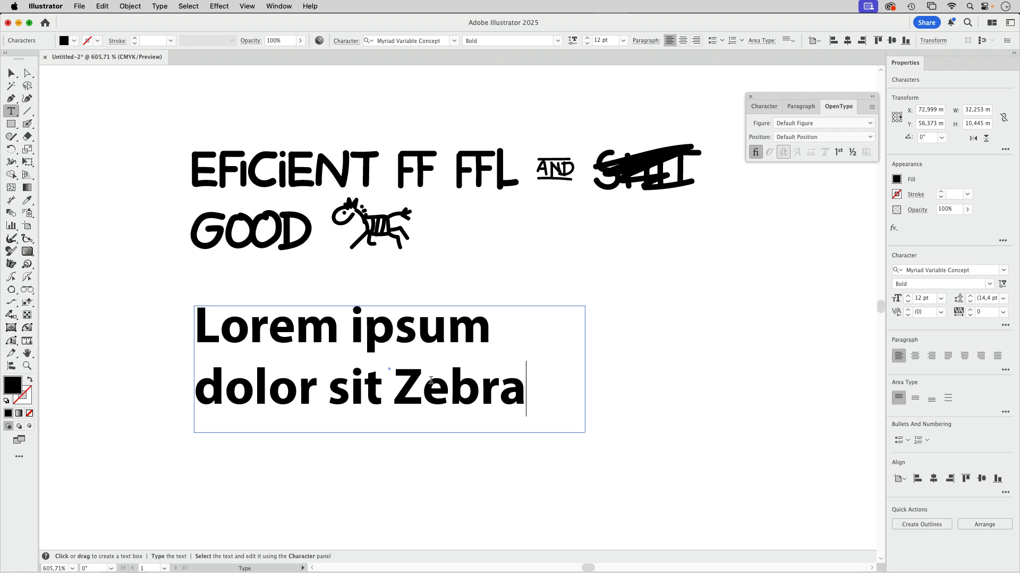
left_click(11, 72)
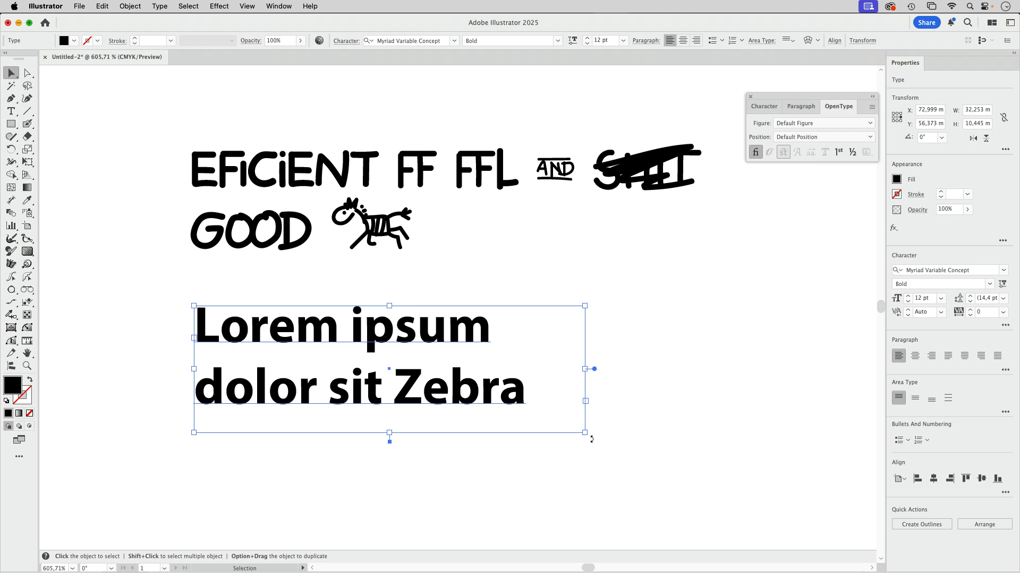
left_click_drag(585, 433, 749, 462)
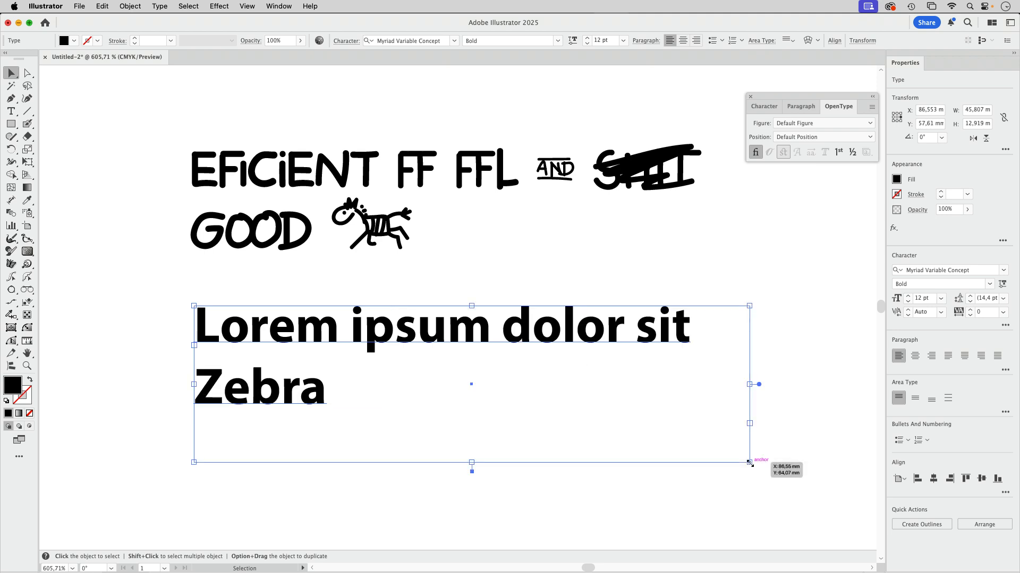
left_click_drag(579, 337, 552, 335)
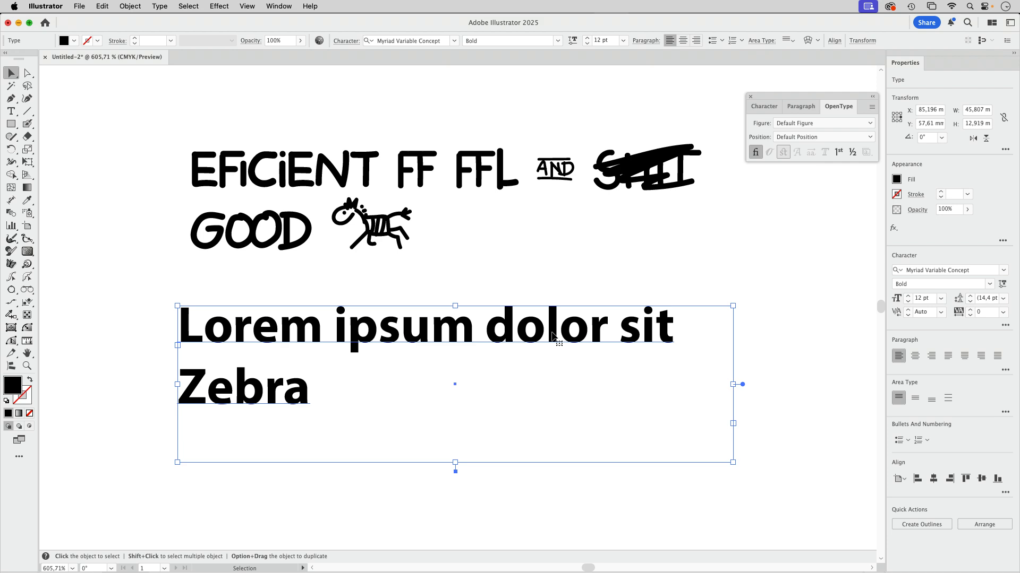
Copy the zebra ligature from the "GOOD" line into the placeholder text between "ipsum" and "dolor".
left_click(392, 231)
left_click(392, 231)
double_click(392, 231)
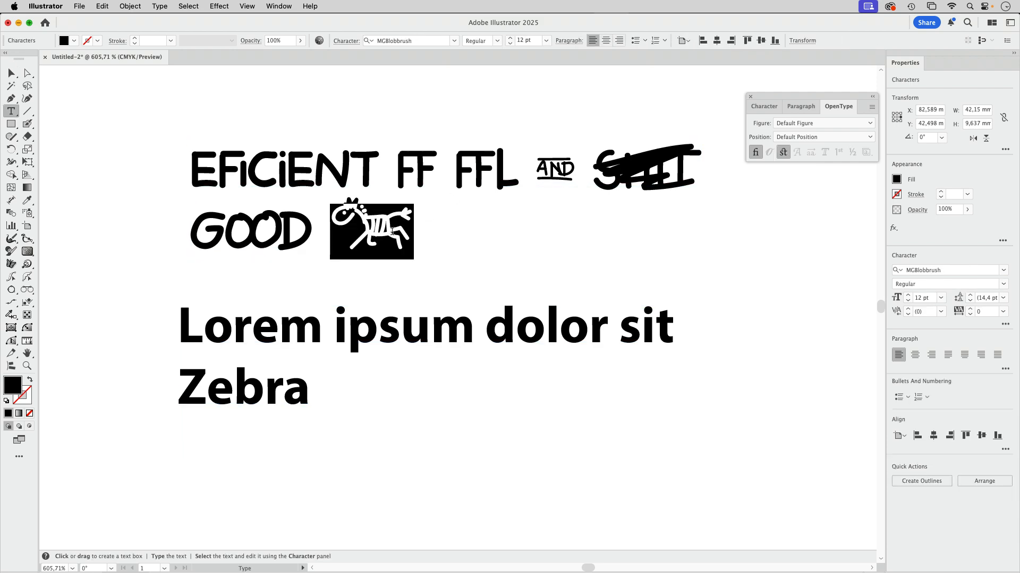
left_click(476, 316)
key("cmd+v")
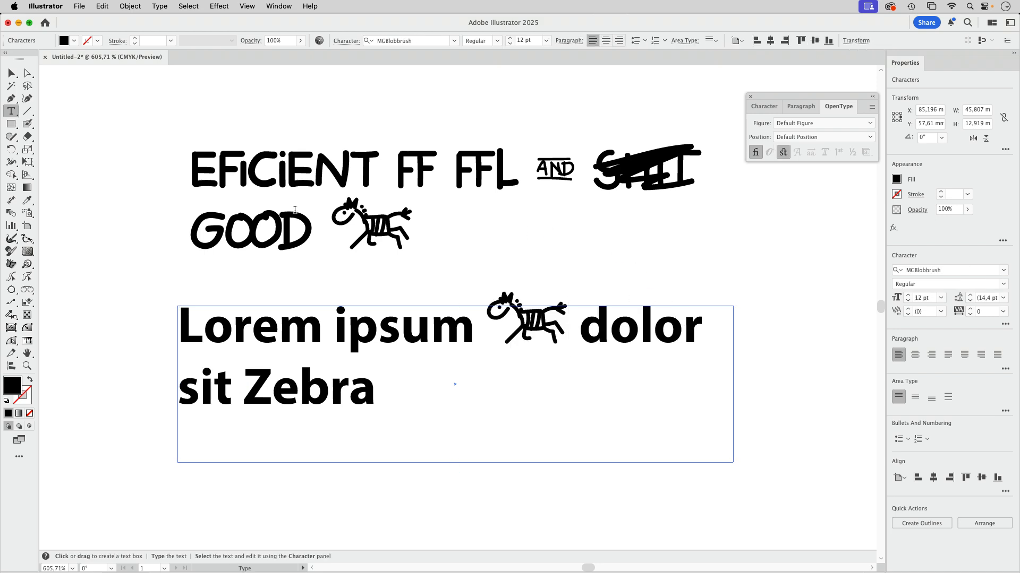
left_click(12, 72)
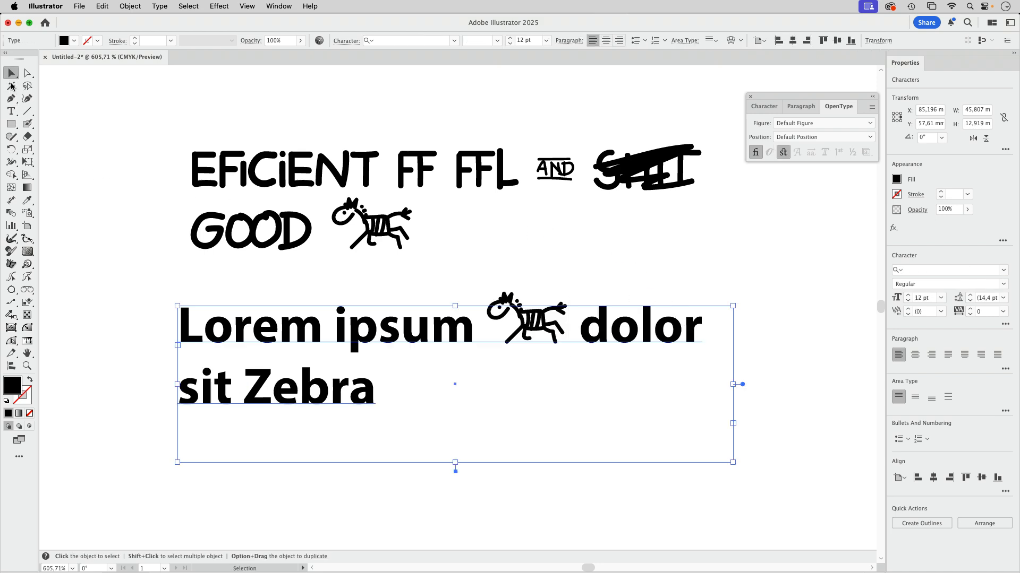
left_click(94, 192)
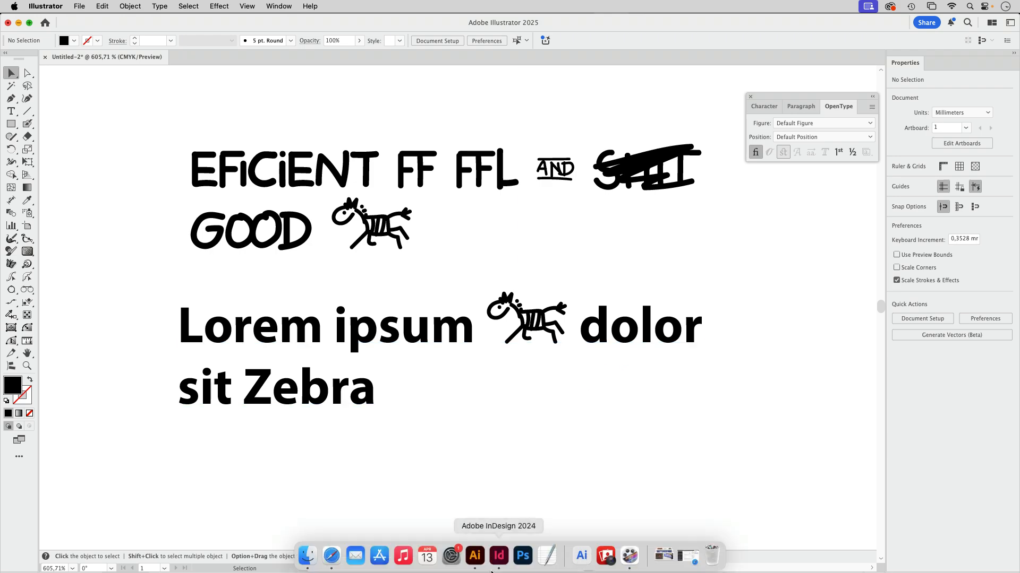
Switch to InDesign, shift the text frame slightly up and right, and point out the word "Zebra" in its second line.
left_click(499, 556)
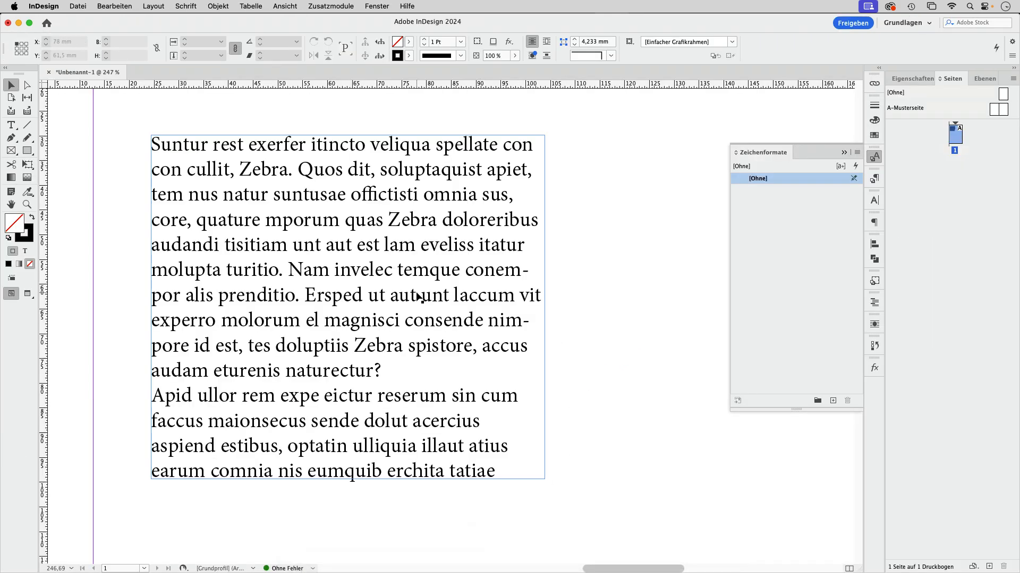
left_click_drag(404, 273, 406, 265)
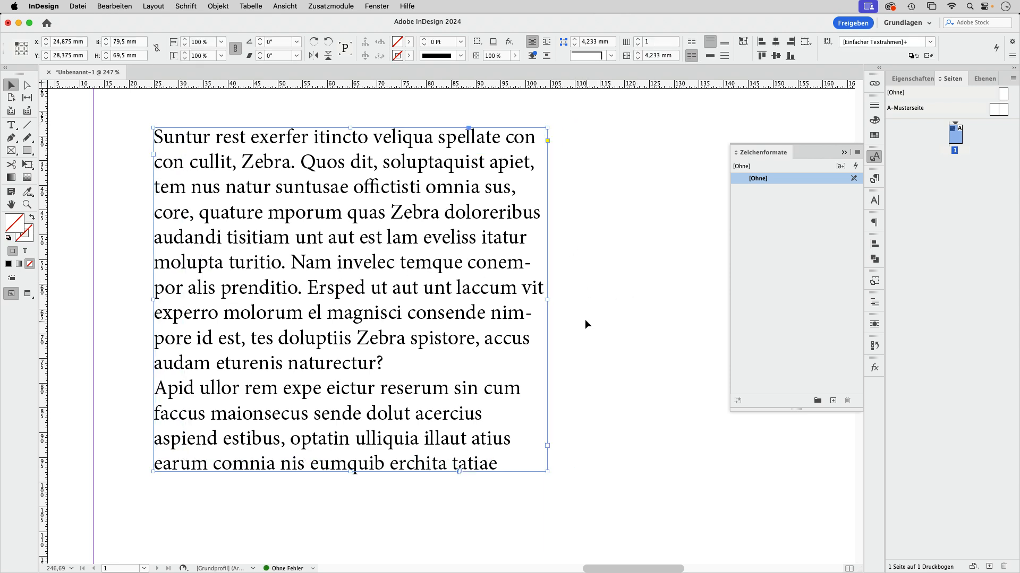
double_click(258, 162)
left_click_drag(251, 162, 299, 165)
left_click(260, 163)
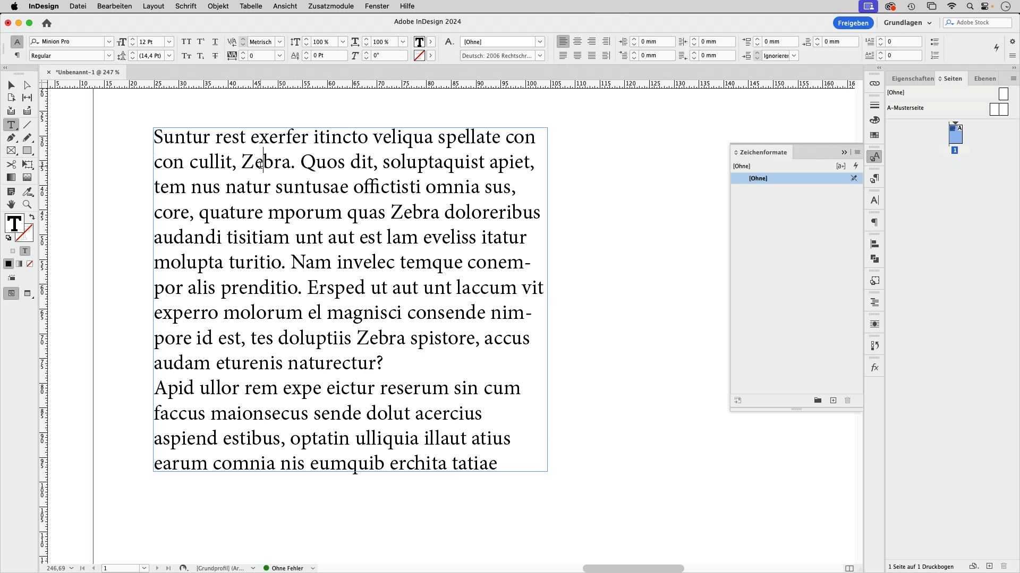
left_click(12, 85)
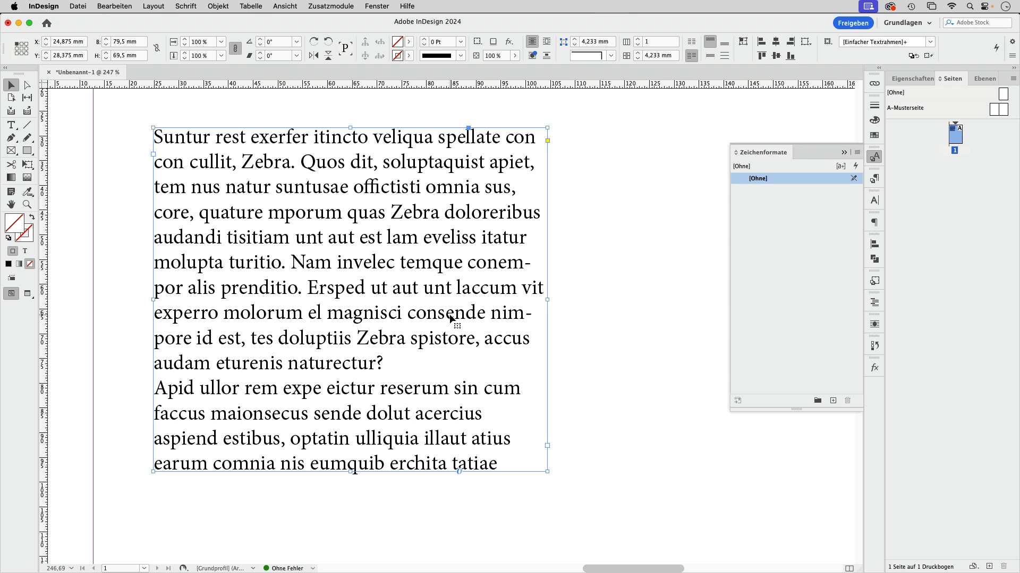
Create a new paragraph style, apply it to the selected text frame and open its options.
left_click(874, 179)
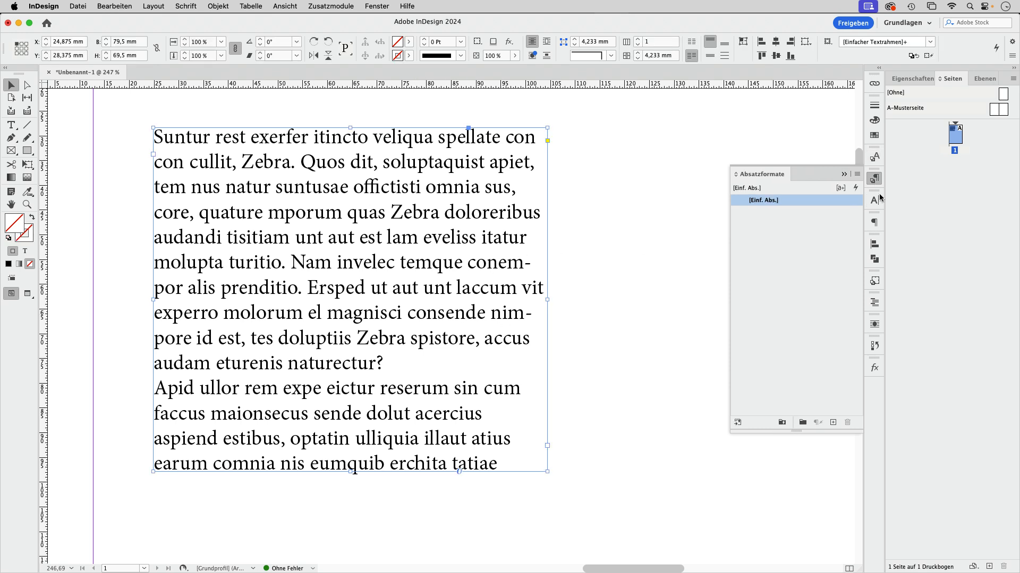
left_click_drag(796, 431, 796, 314)
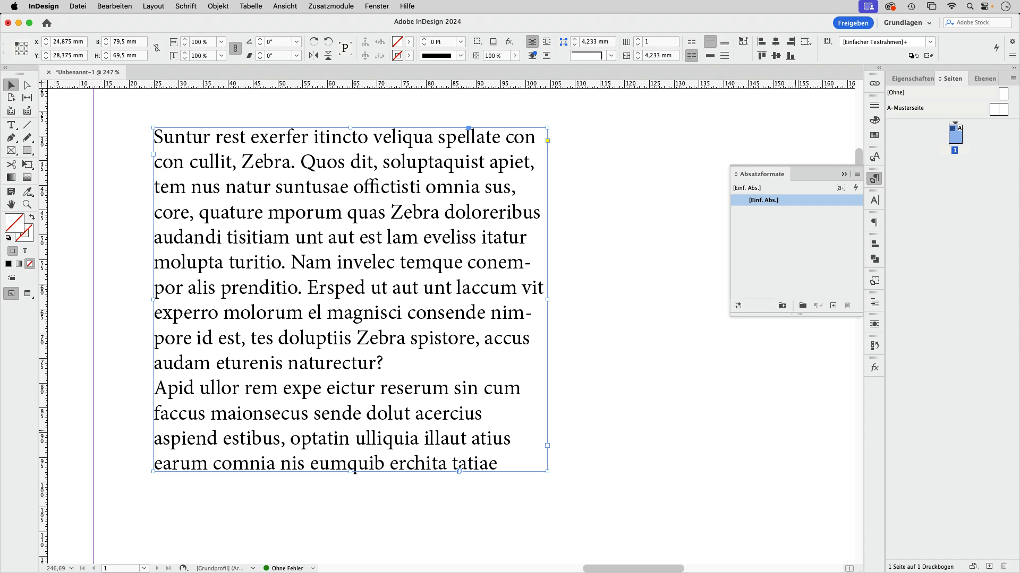
left_click(832, 306)
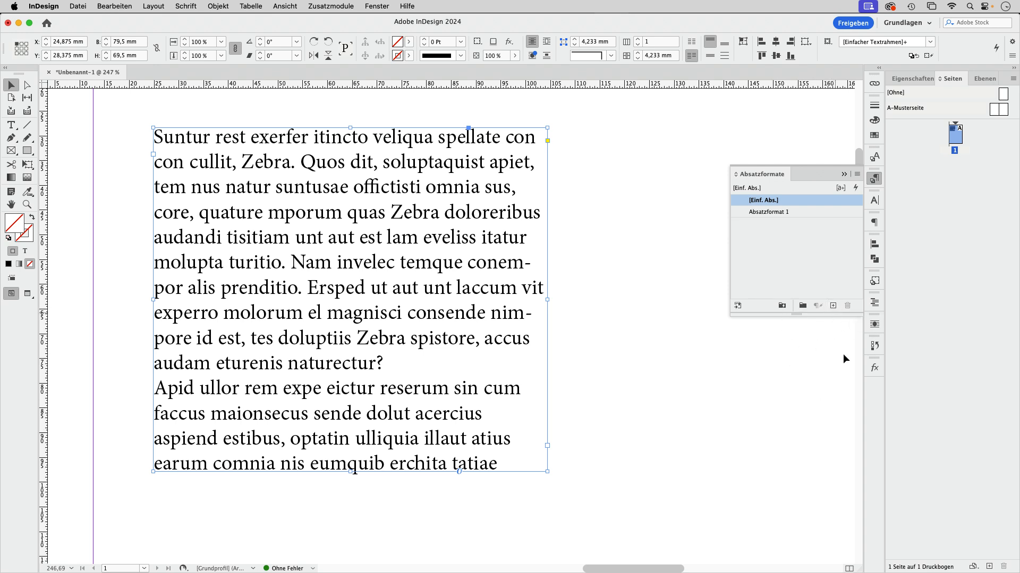
left_click(805, 213)
double_click(838, 218)
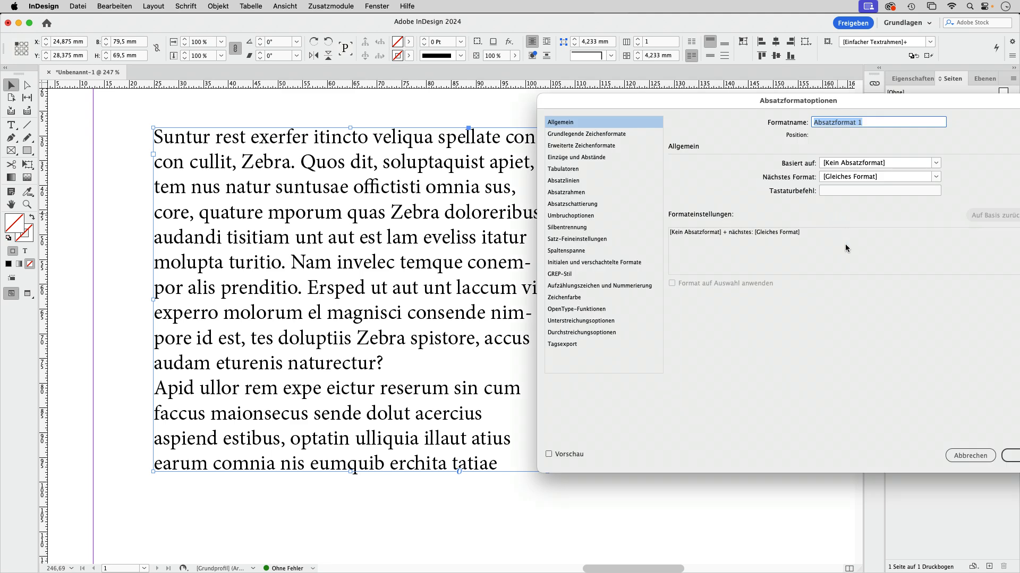
Add a new GREP style to the paragraph style that targets the text "Zebra".
left_click_drag(637, 104, 395, 107)
left_click(318, 278)
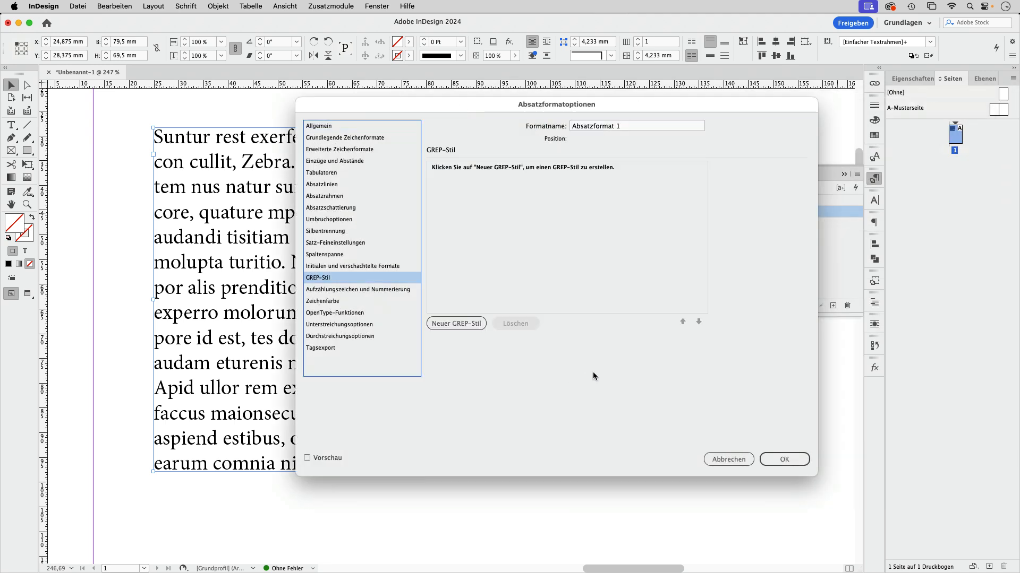
left_click(482, 323)
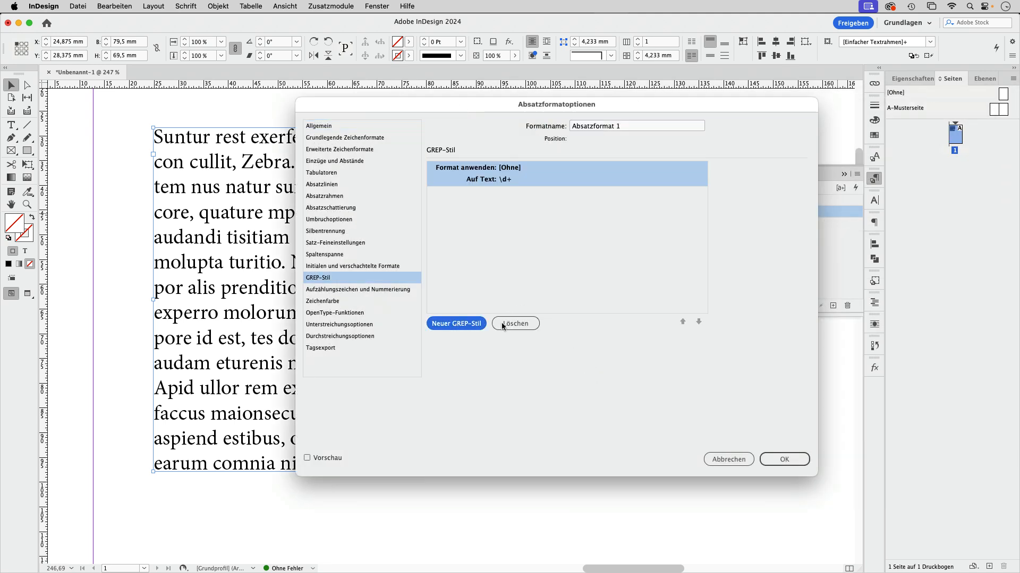
left_click(502, 179)
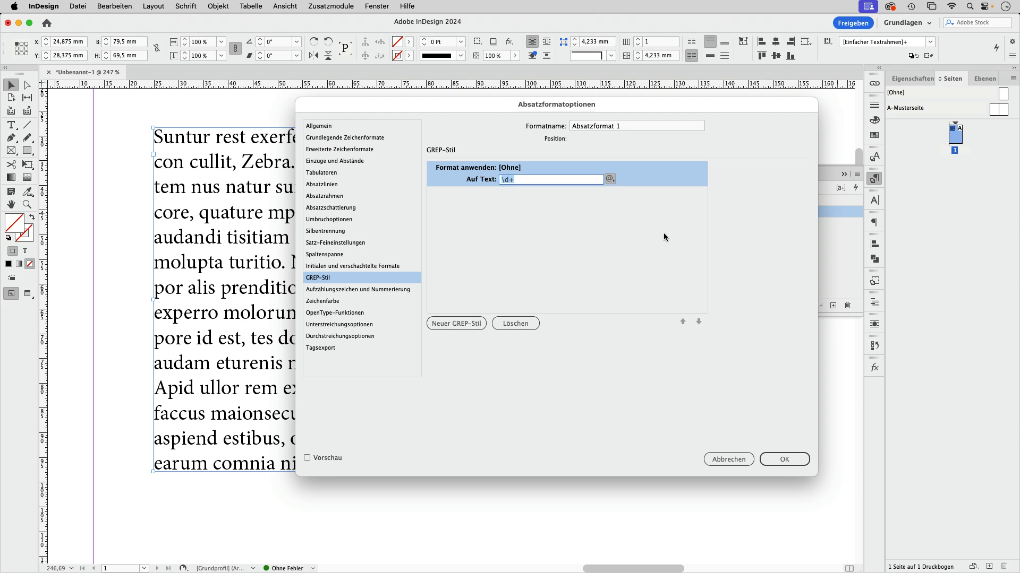
type("Zebra")
Create a new character style for the GREP style to apply, with MGBlobbrush as its font family.
left_click(509, 168)
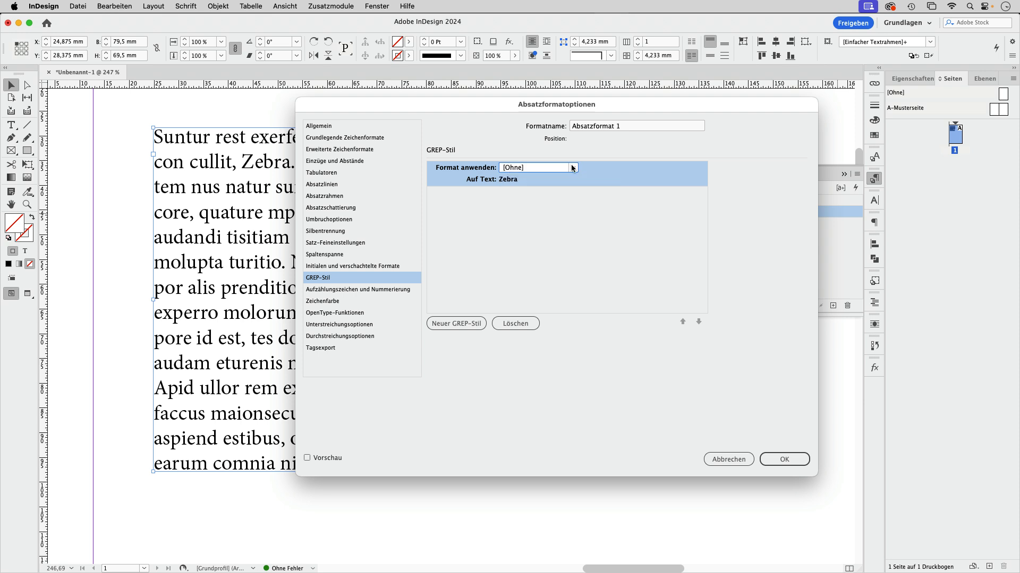
left_click(574, 168)
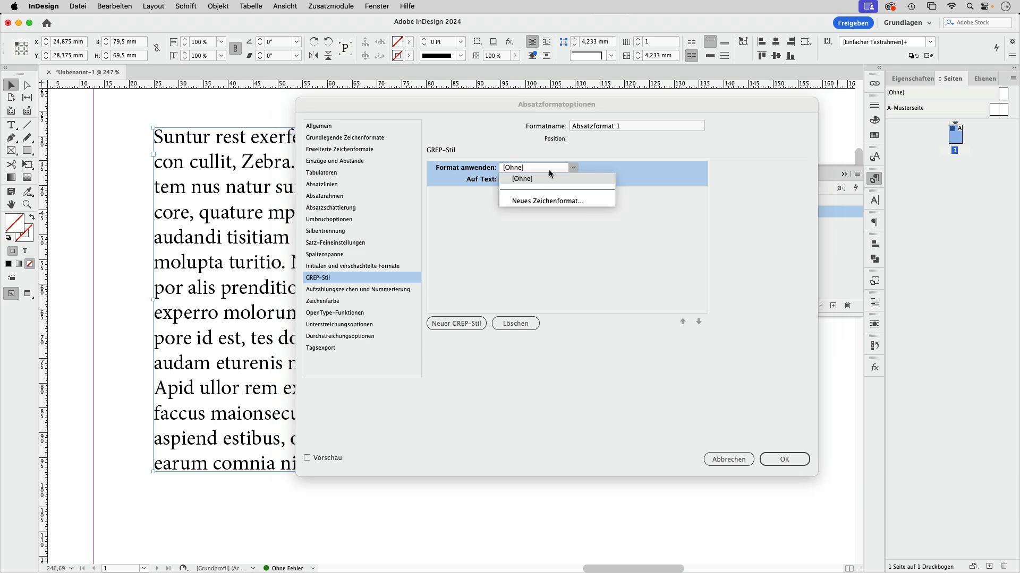
left_click(539, 210)
left_click(353, 159)
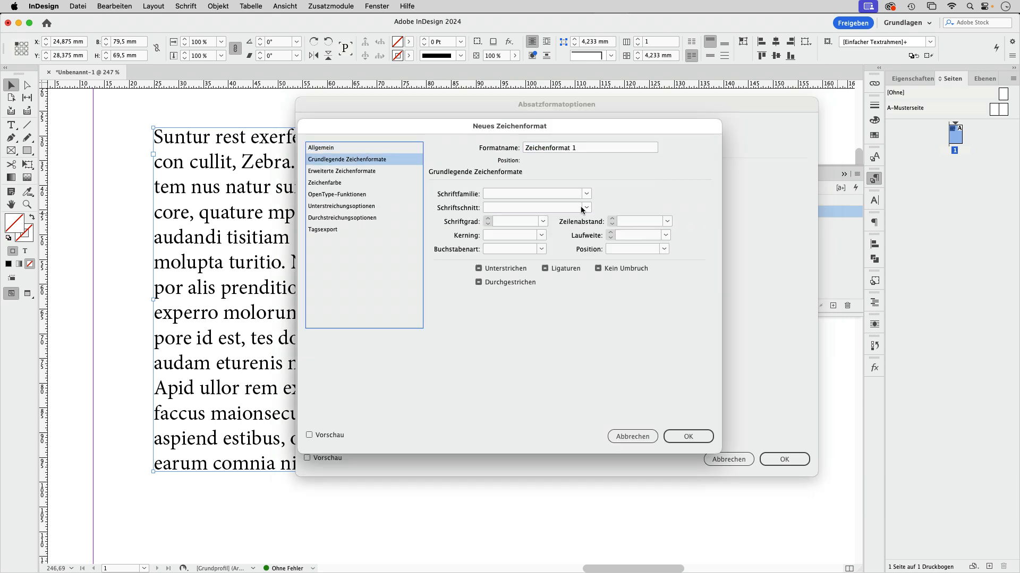
left_click(503, 194)
type("MCBlobbrush")
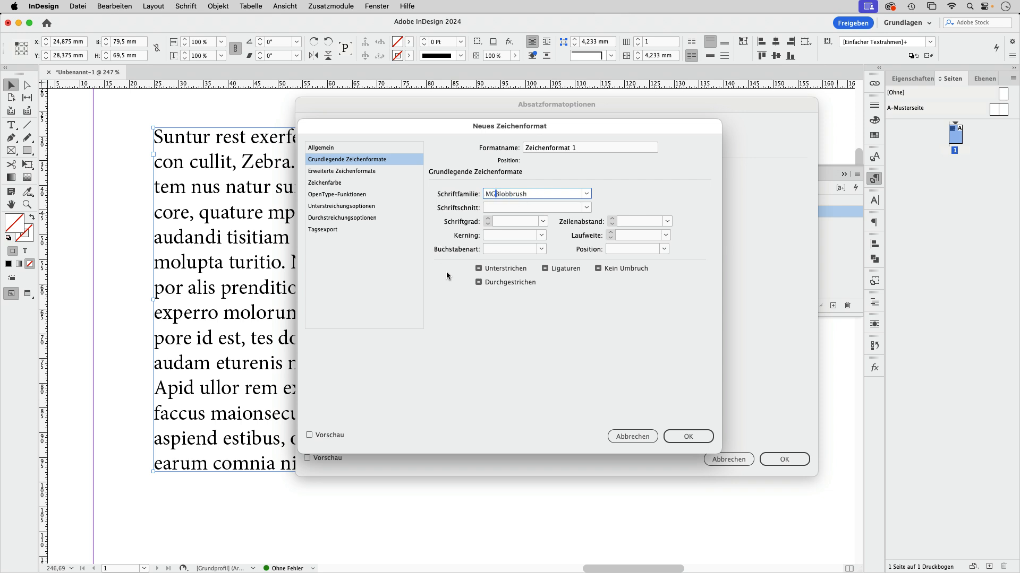
Enable Bedingte Ligaturen and the magenta C=0 M=100 Y=0 K=0 character colour in the new character style, and accept both styles.
left_click(353, 195)
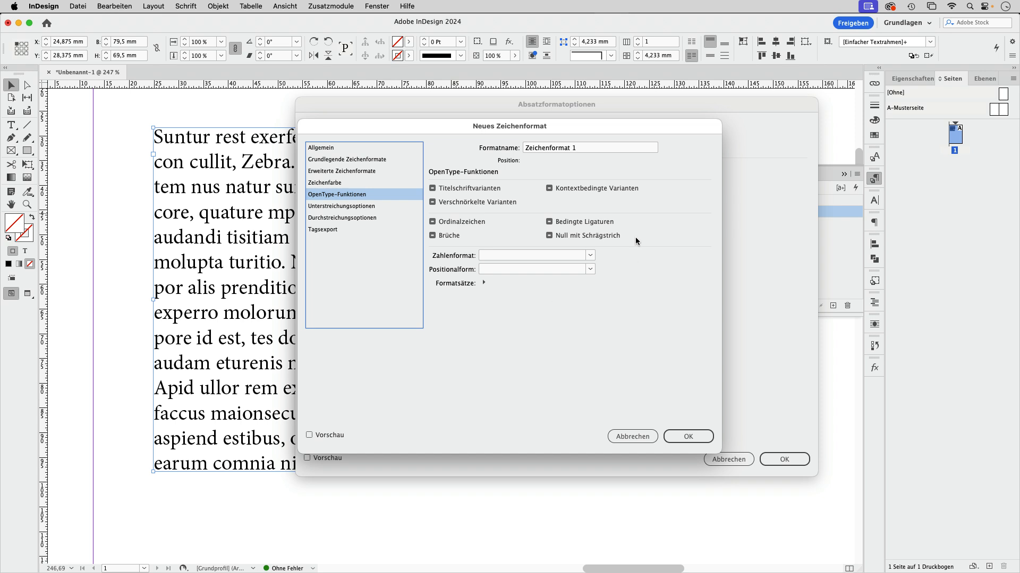
left_click(549, 222)
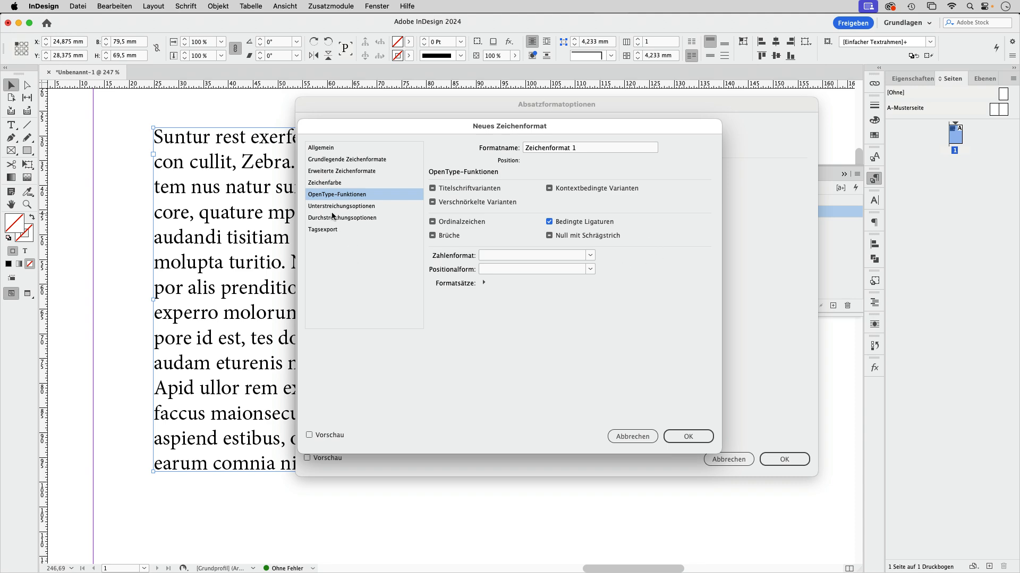
left_click(341, 183)
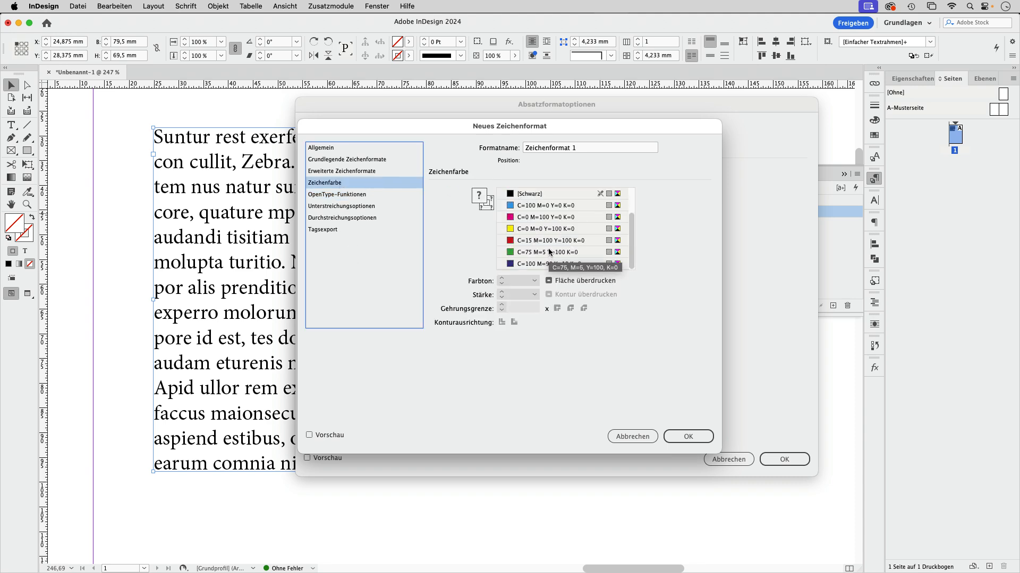
left_click(546, 218)
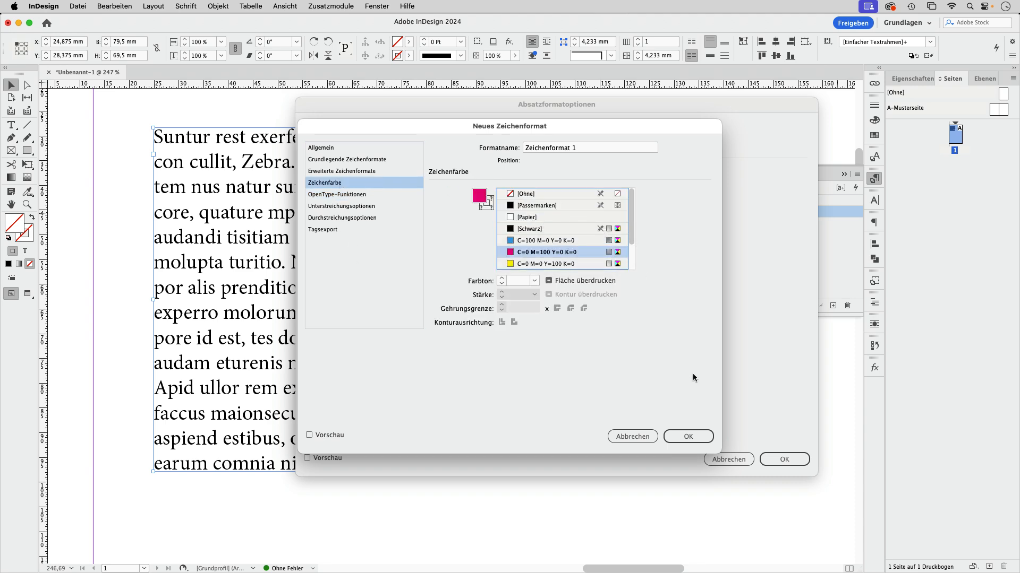
left_click(690, 437)
left_click(777, 458)
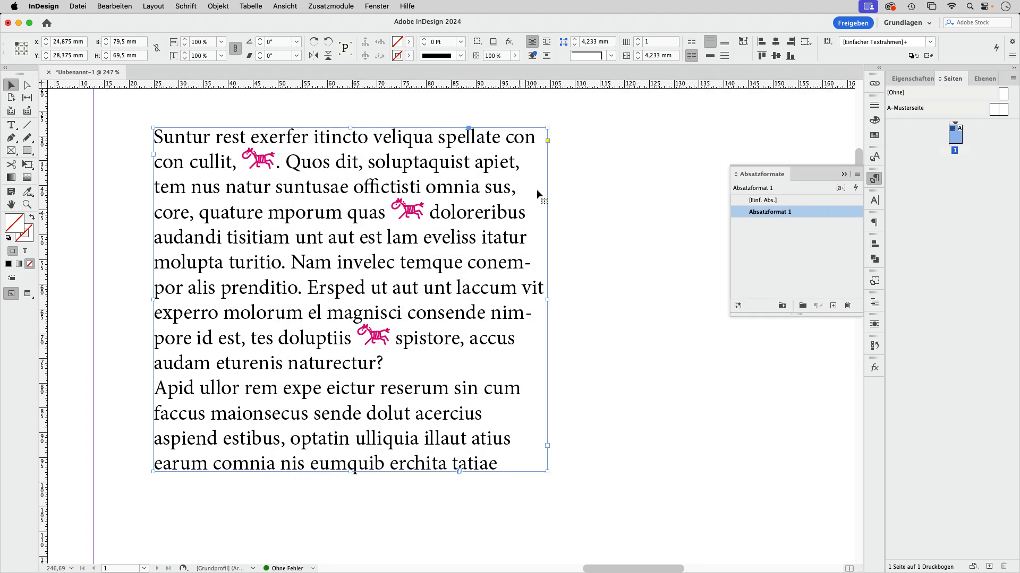
Add "Zebra", "fgjkg" and another "Zebra" after "naturectur?" at the end of the first paragraph, and deselect the text frame.
double_click(417, 359)
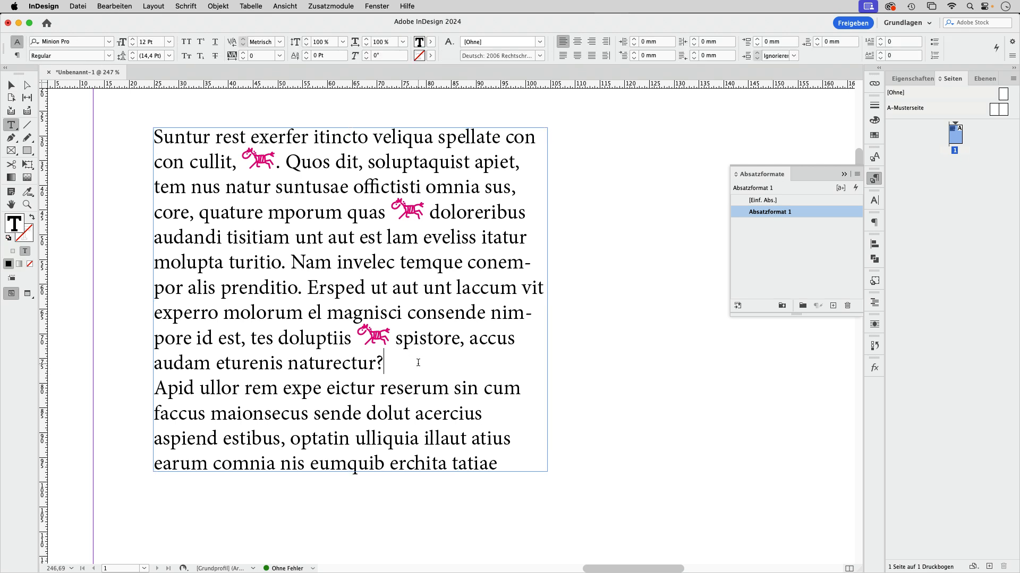
key("super+v")
type("fgjkg")
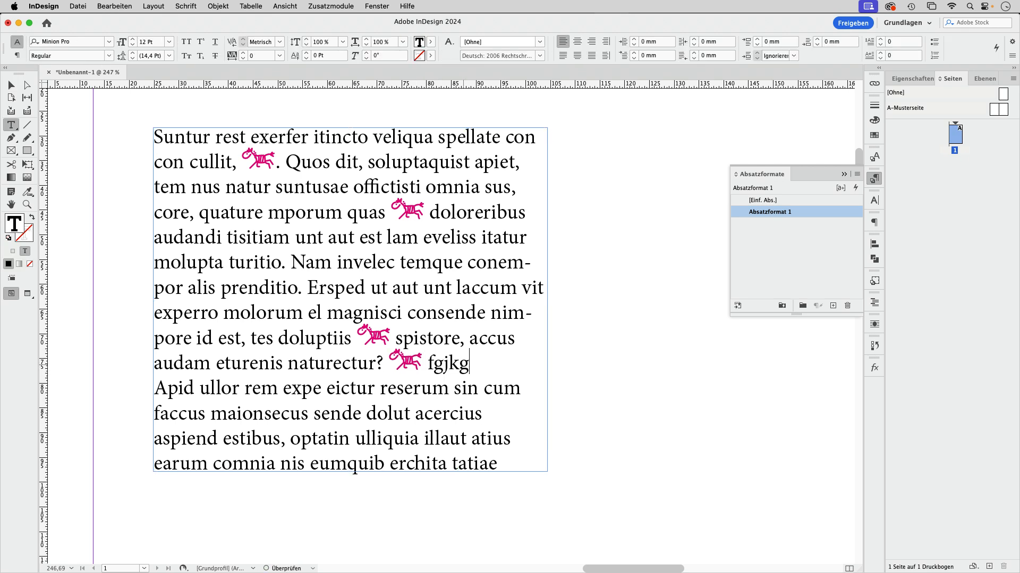
key("super+v")
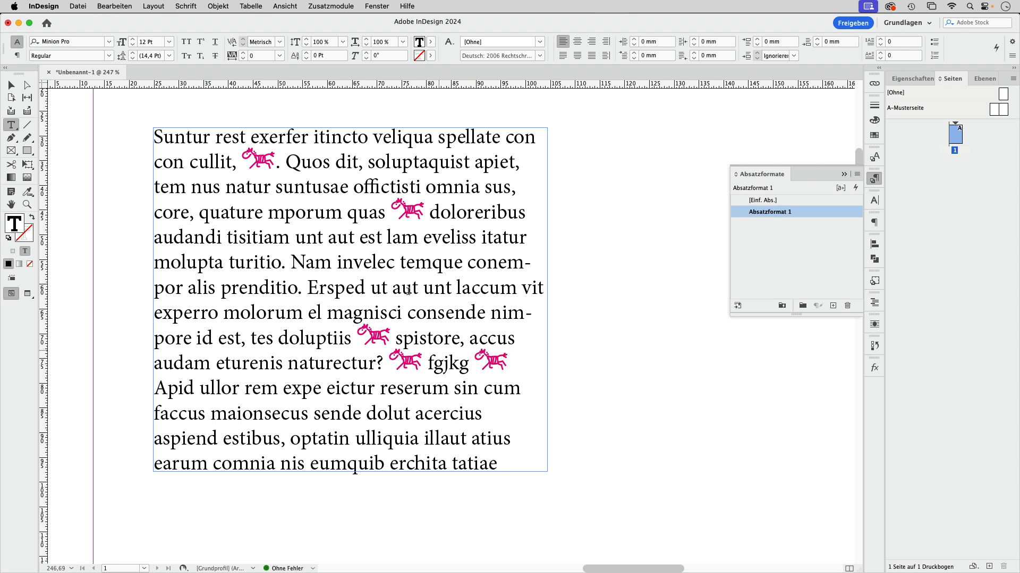
left_click(11, 85)
left_click(119, 137)
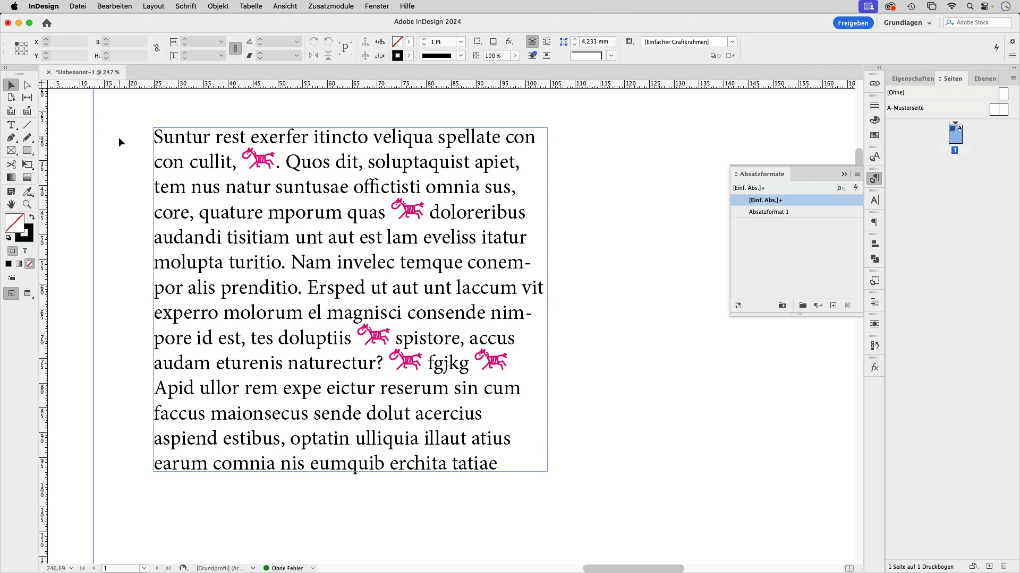